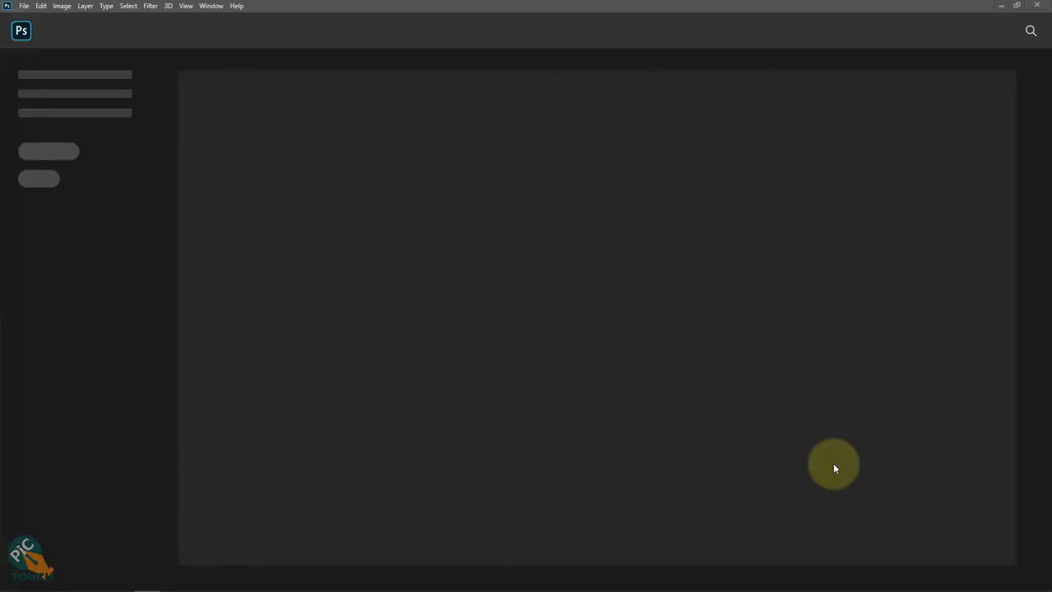
Start a new 1920×1080 document and set its resolution to 300 pixels per inch.
click(23, 8)
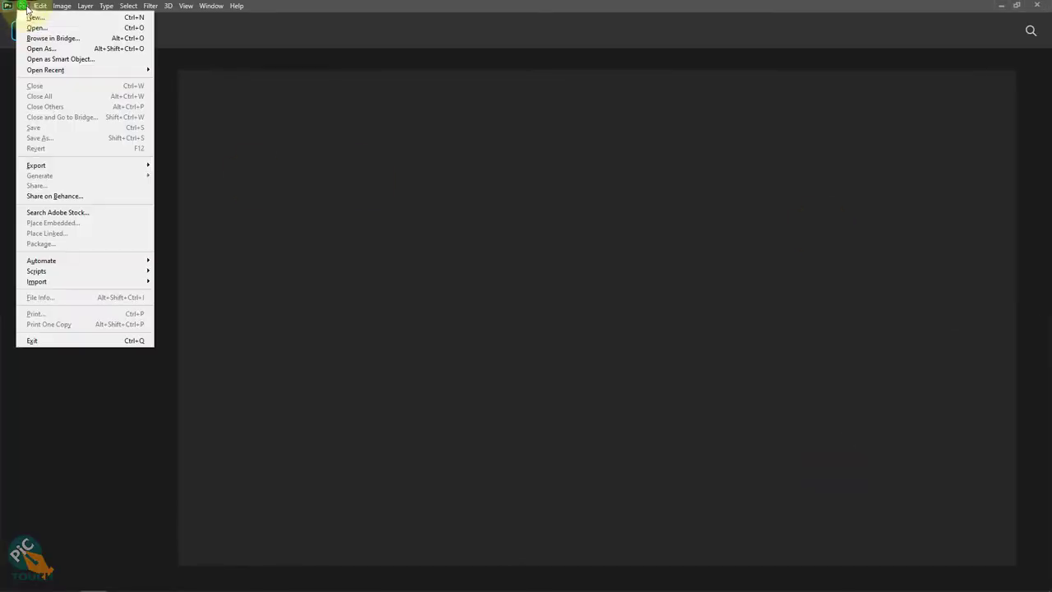
click(96, 18)
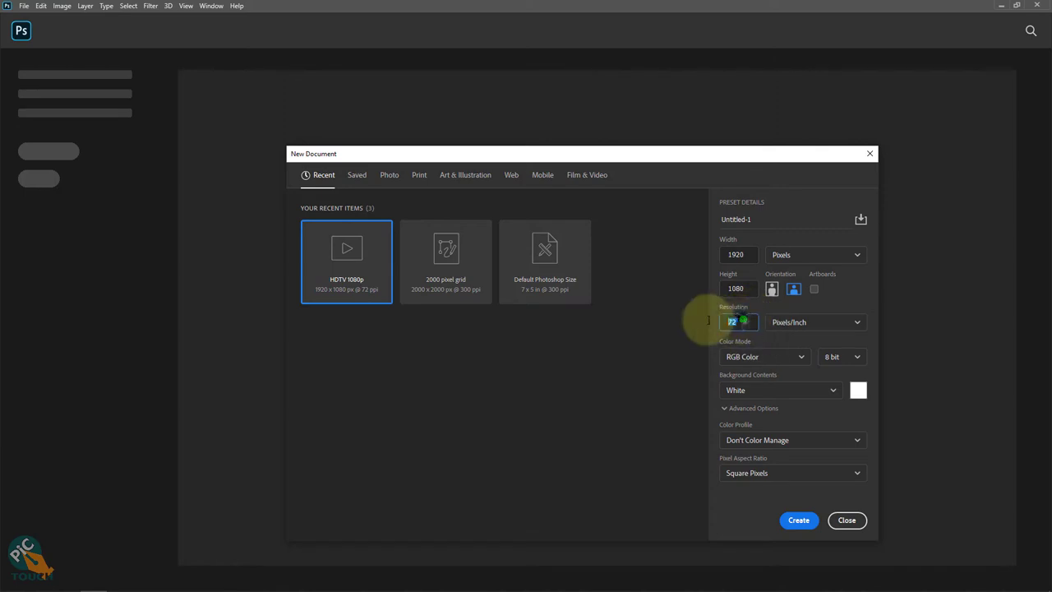
drag(739, 321, 705, 320)
text(300)
Create the 300 ppi document, collapse the Properties panel, zoom in and select the Rectangle Tool.
click(794, 526)
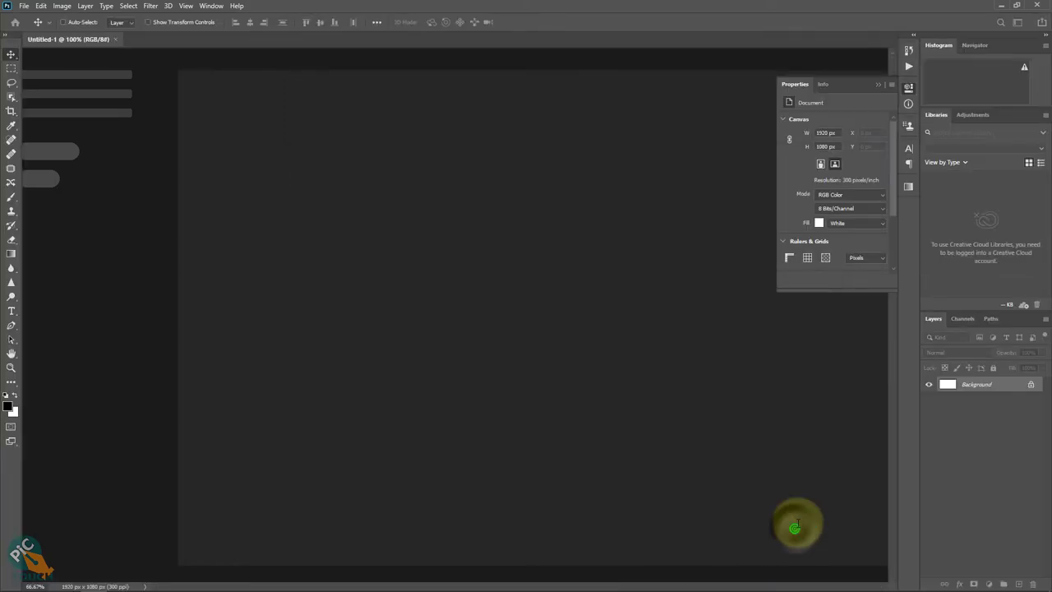
click(878, 86)
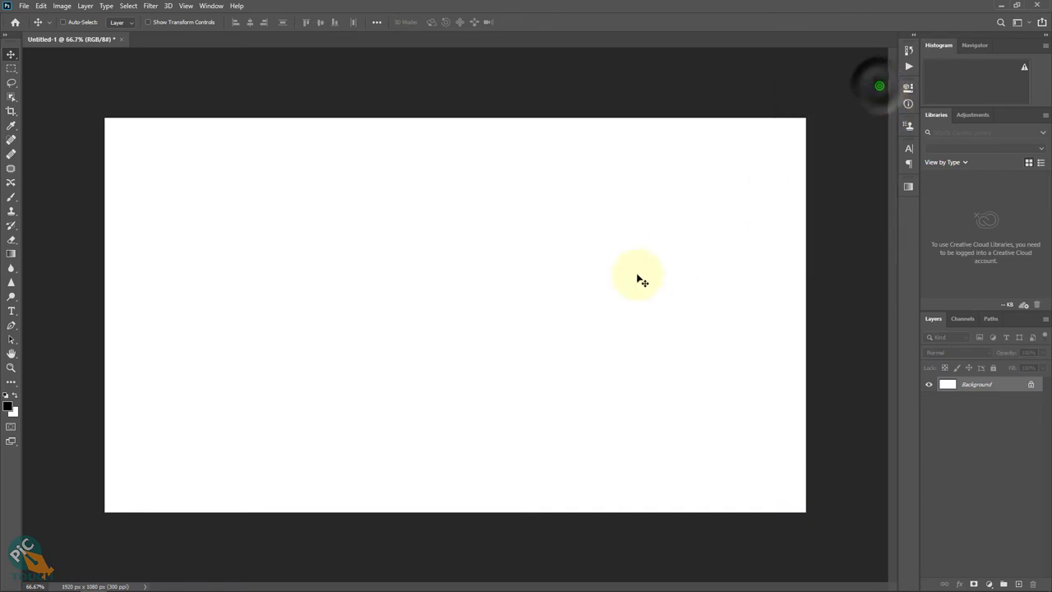
drag(538, 281, 541, 265)
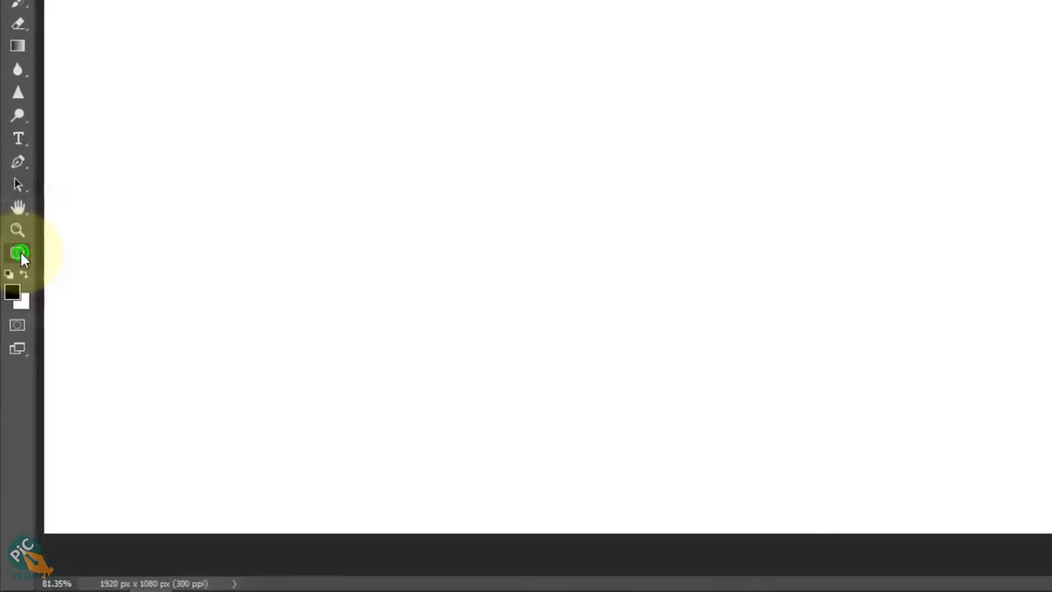
click(20, 254)
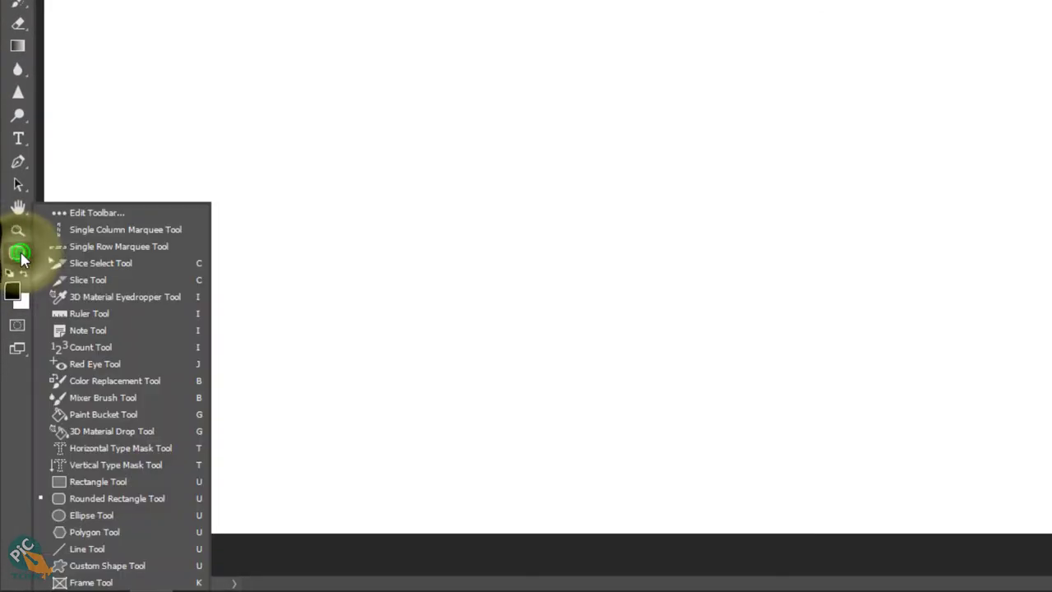
click(134, 482)
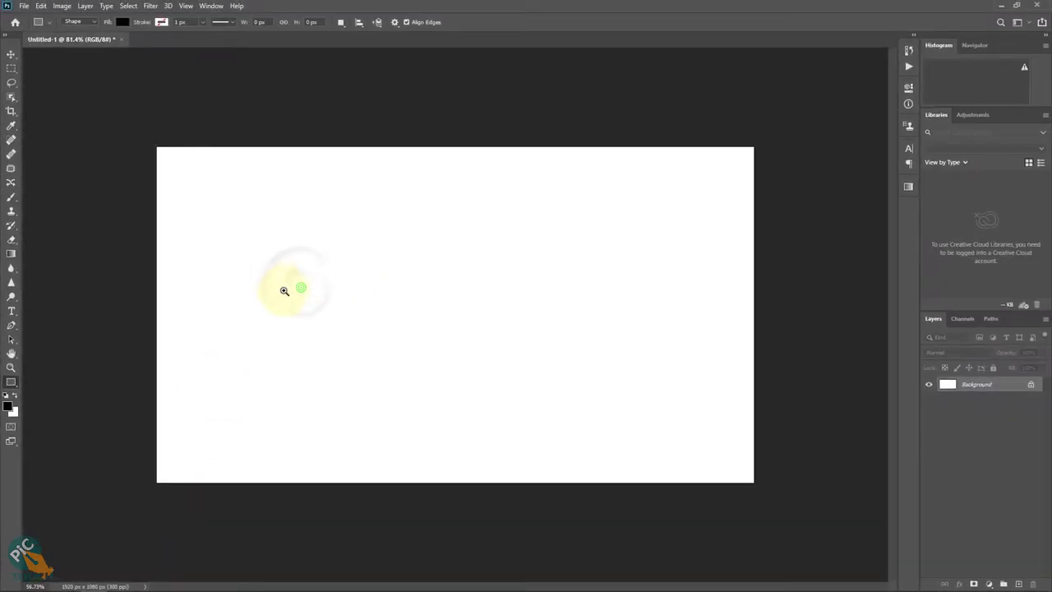
Draw a 409 × 540 px rectangle on the canvas's left and give it a blue fill.
click(284, 291)
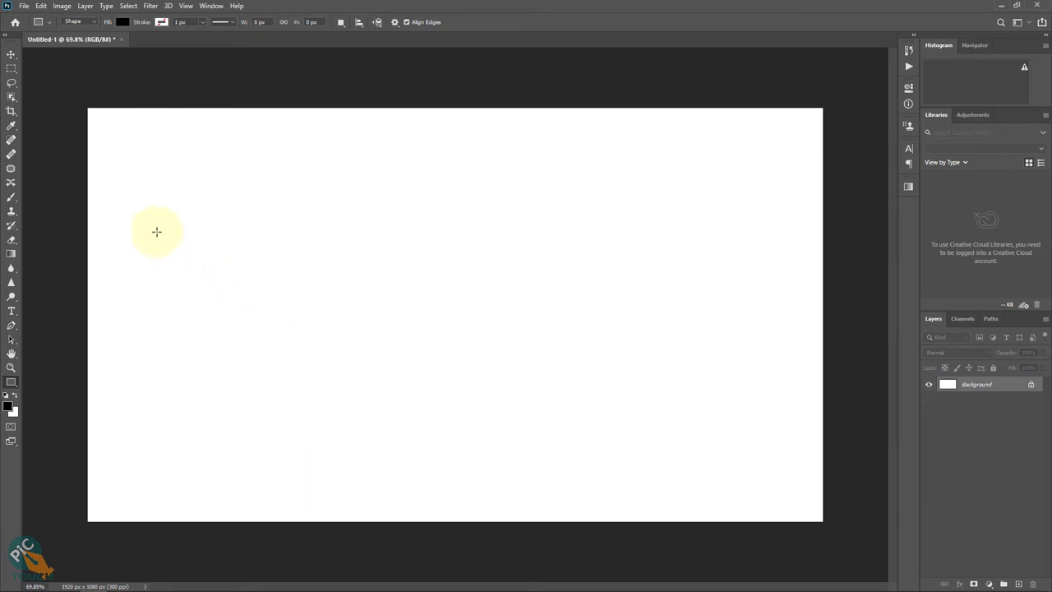
drag(187, 317, 297, 388)
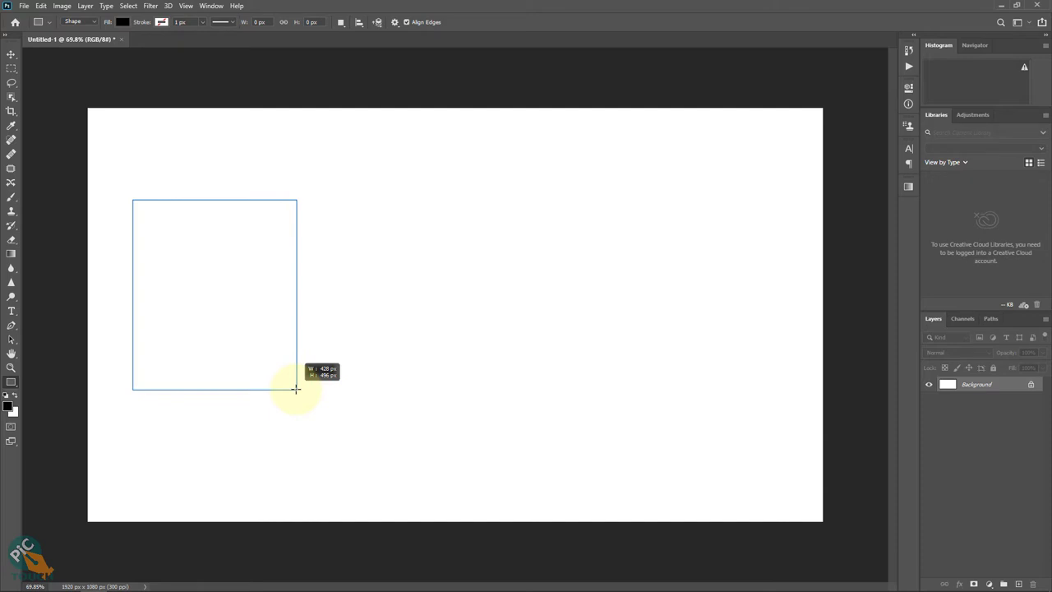
mouse_move(296, 388)
mouse_down()
mouse_move(291, 348)
mouse_move(275, 347)
mouse_move(270, 315)
mouse_move(283, 377)
mouse_up()
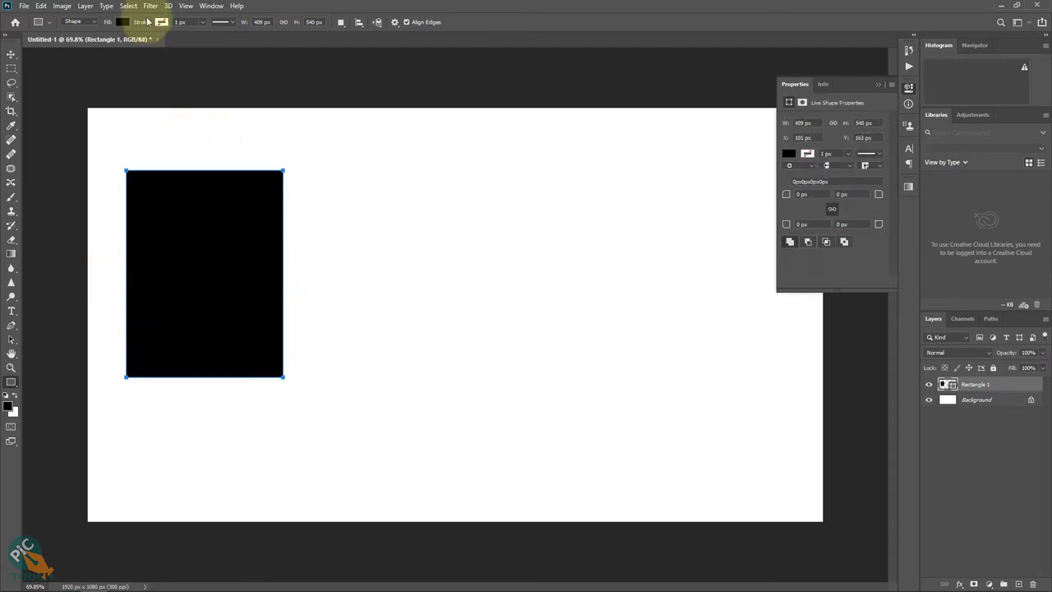
click(121, 21)
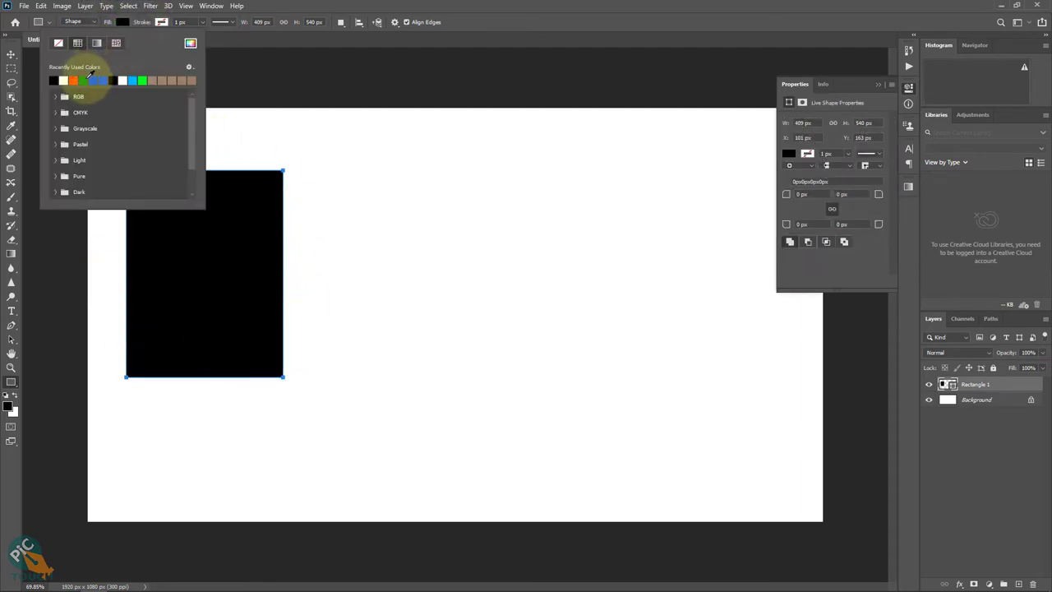
click(83, 79)
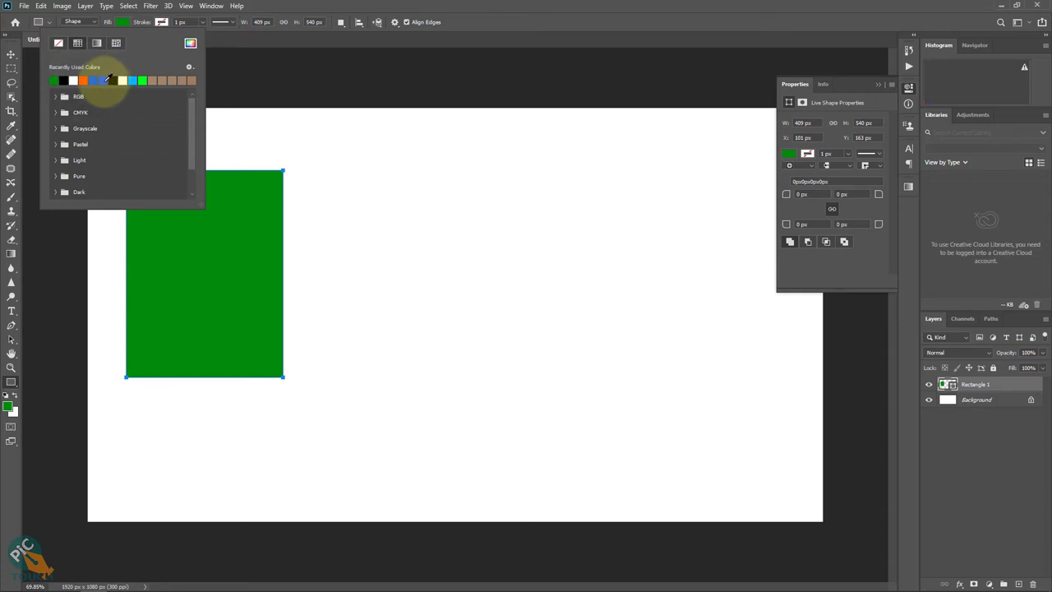
click(102, 80)
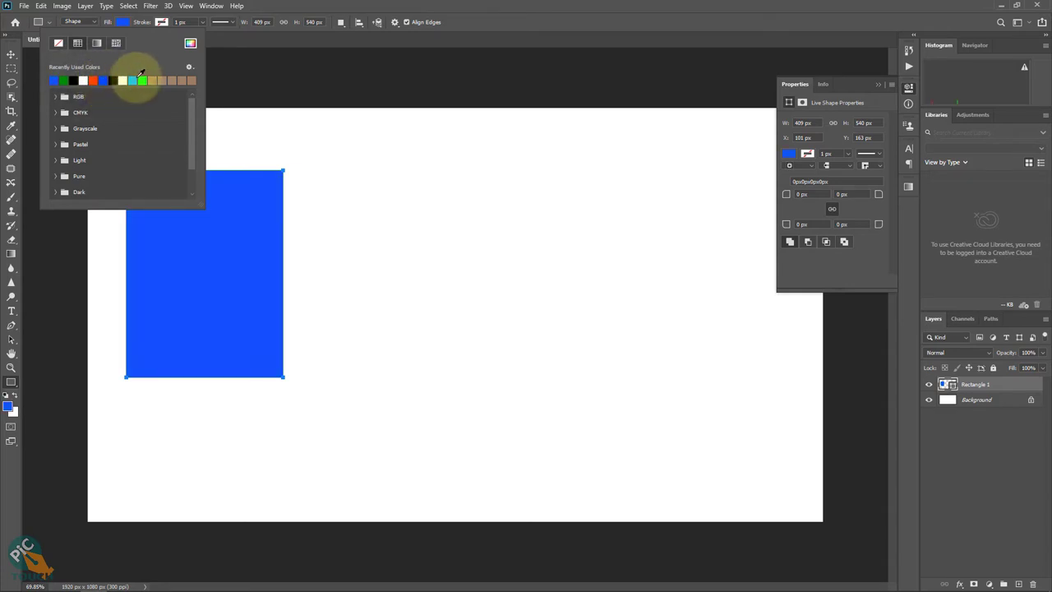
click(12, 52)
Nudge the blue rectangle into place and bring up its shape Properties panel.
drag(236, 272, 245, 291)
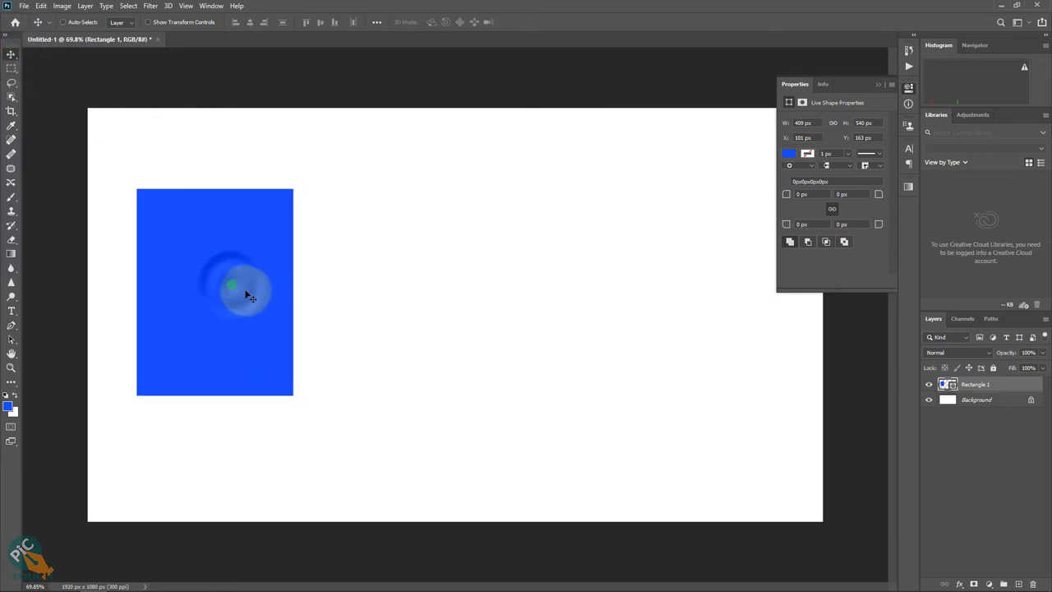
scroll(218, 219, up, 3)
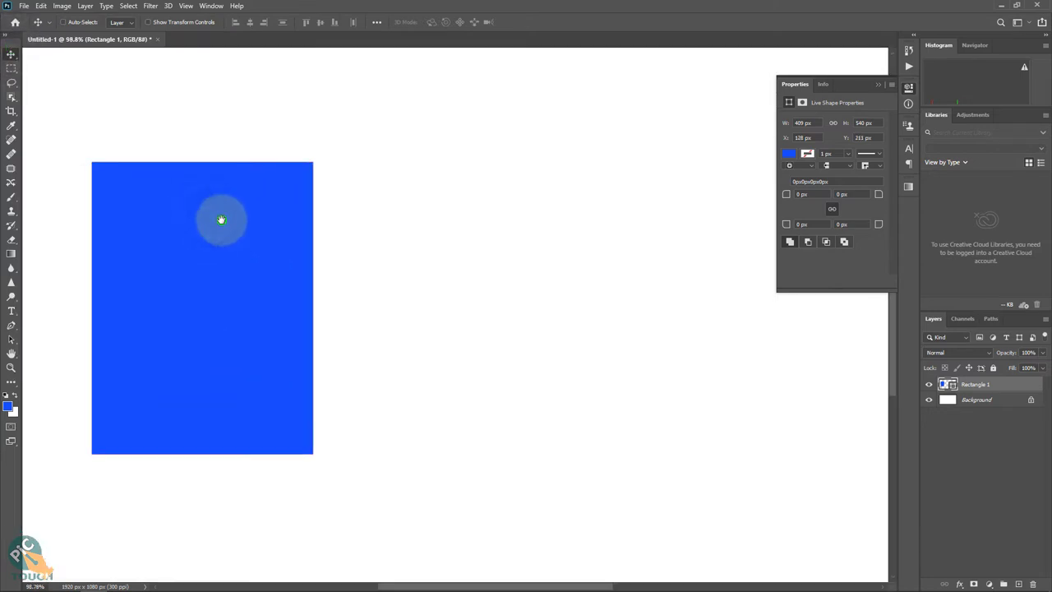
drag(220, 220, 222, 220)
click(212, 6)
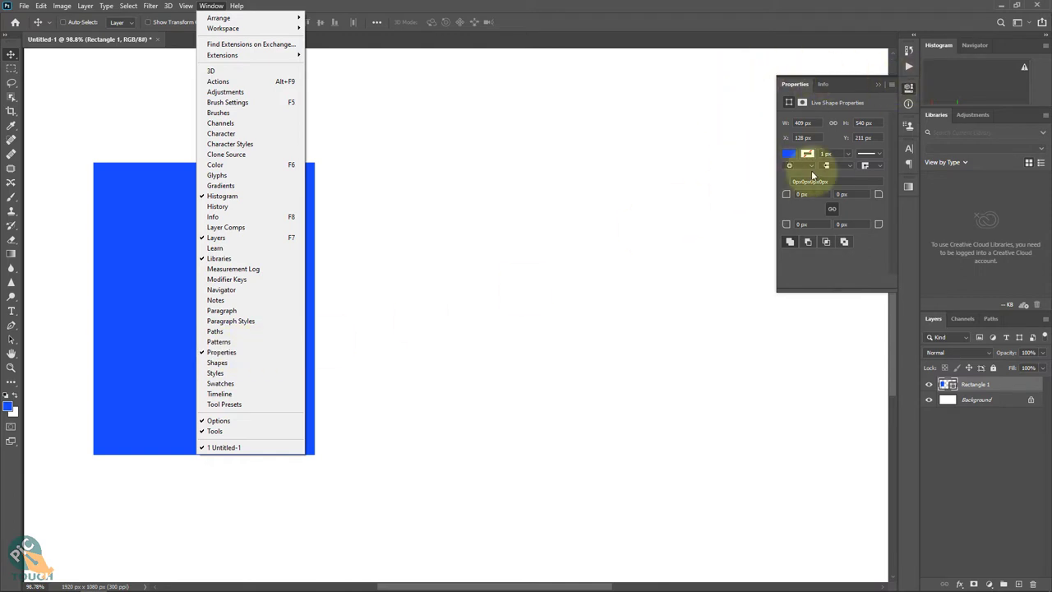
click(826, 271)
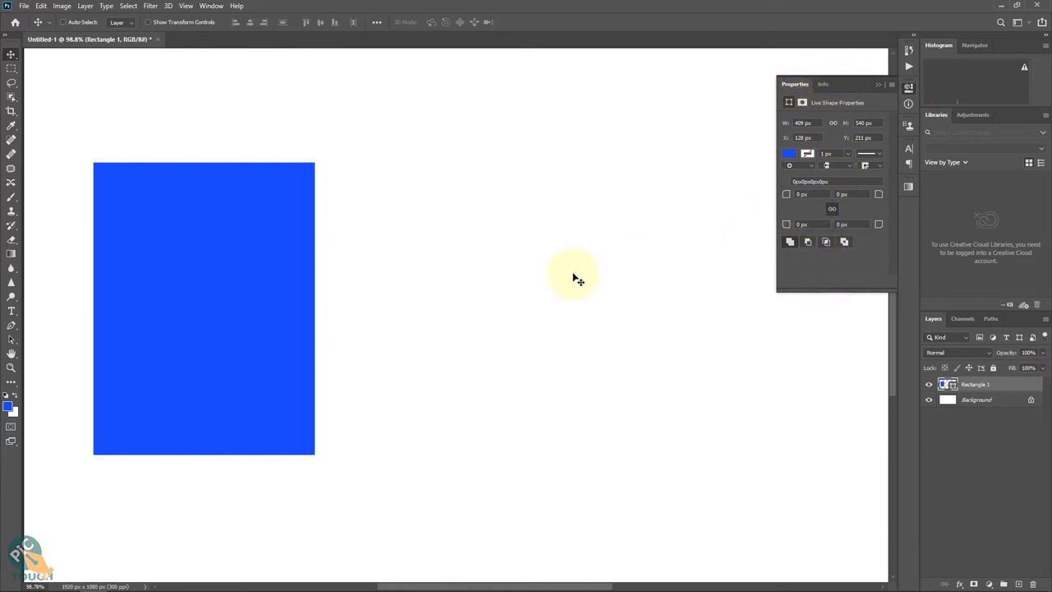
Round all four corners to 100 px and shift the shape left to X 82 px.
click(809, 194)
text(2)
text(0)
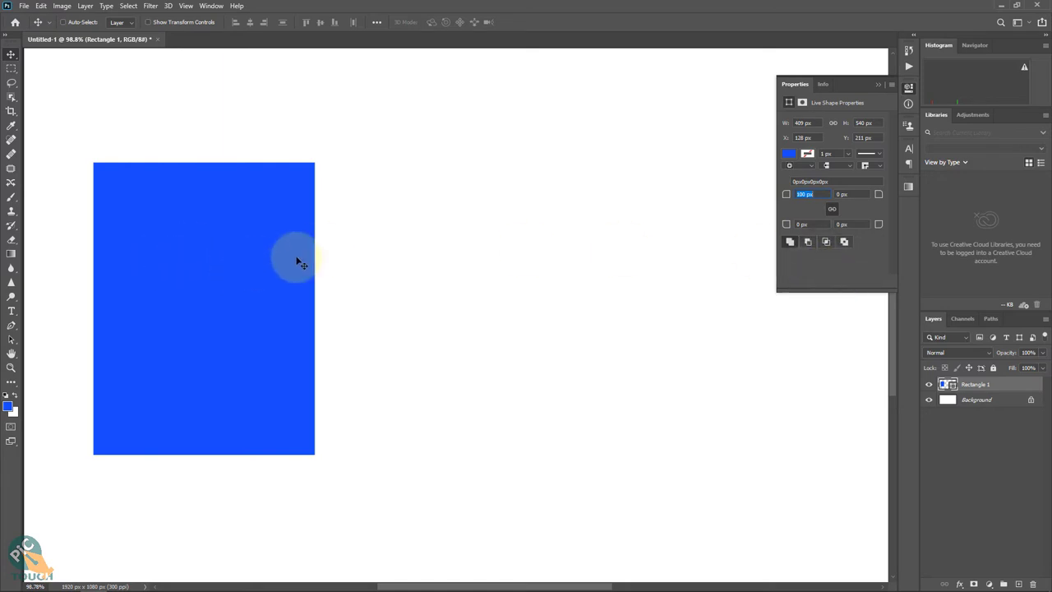
click(333, 249)
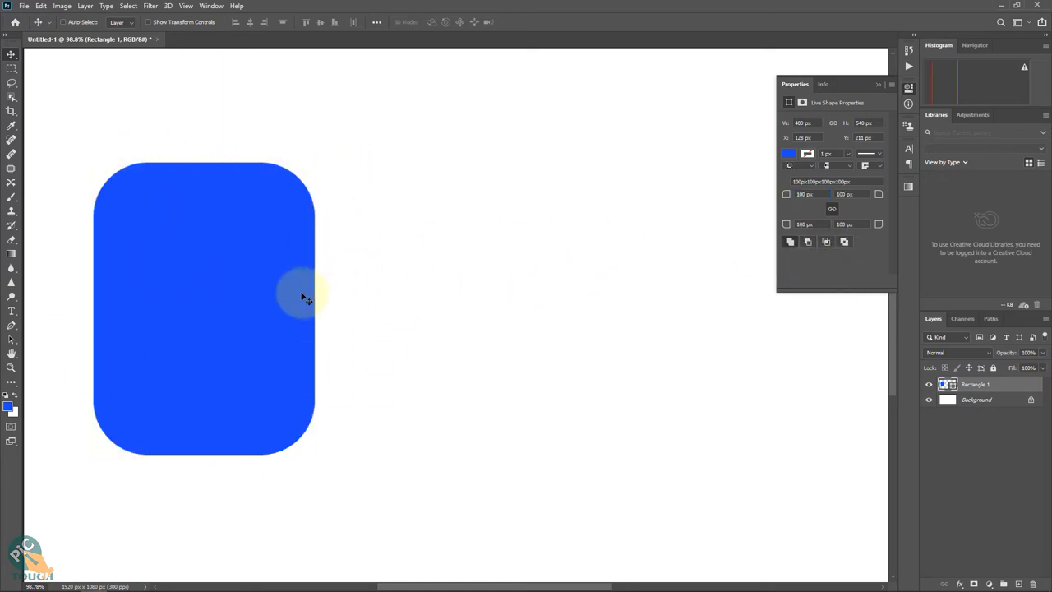
drag(302, 298, 235, 293)
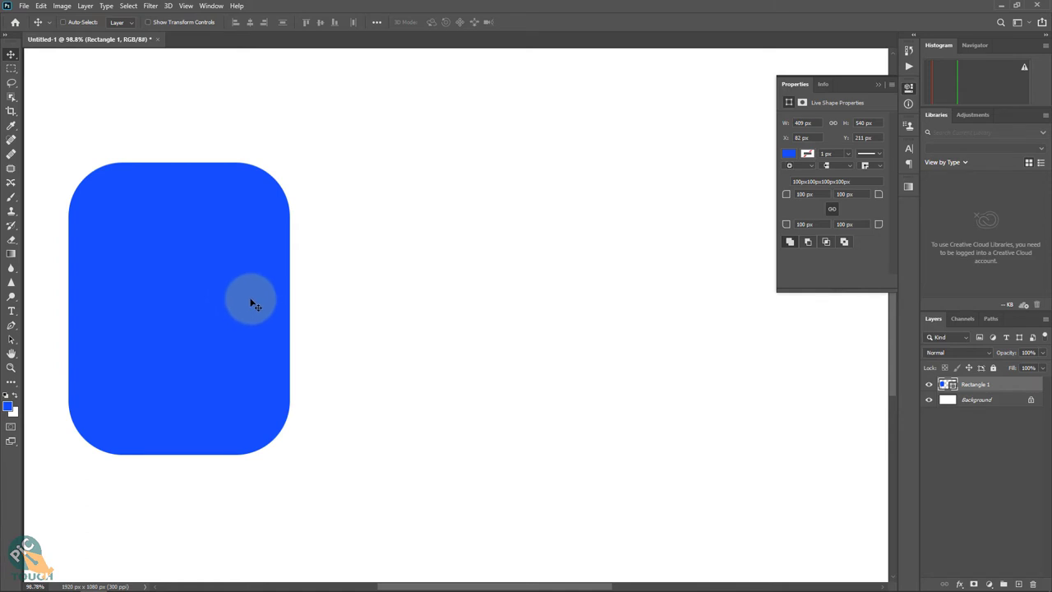
Alt-drag a copy of the rounded rectangle just right of the original.
key(ctrl+0)
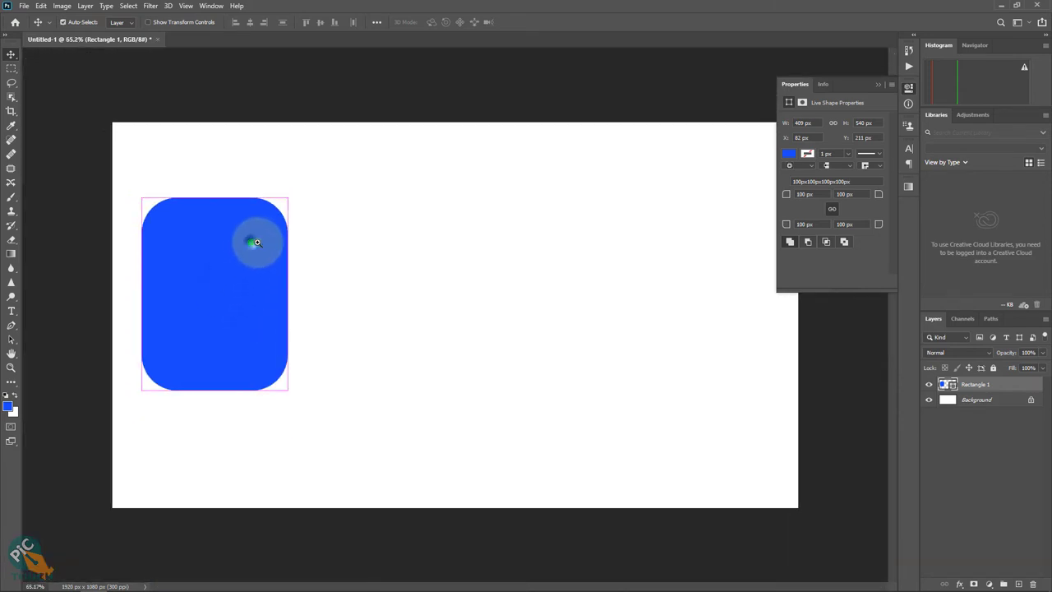
drag(247, 239, 266, 242)
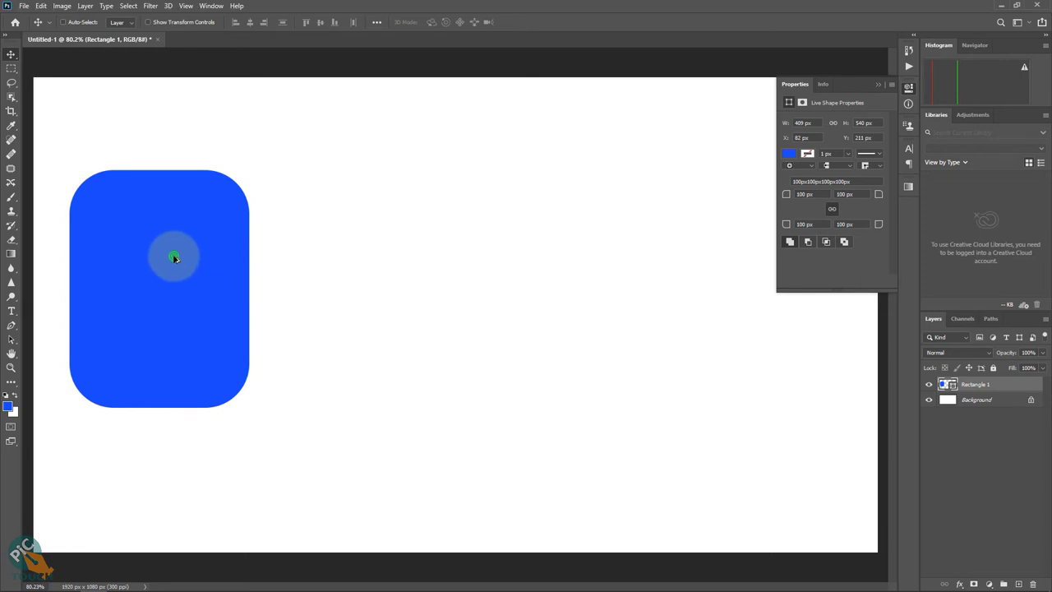
drag(174, 258, 383, 262)
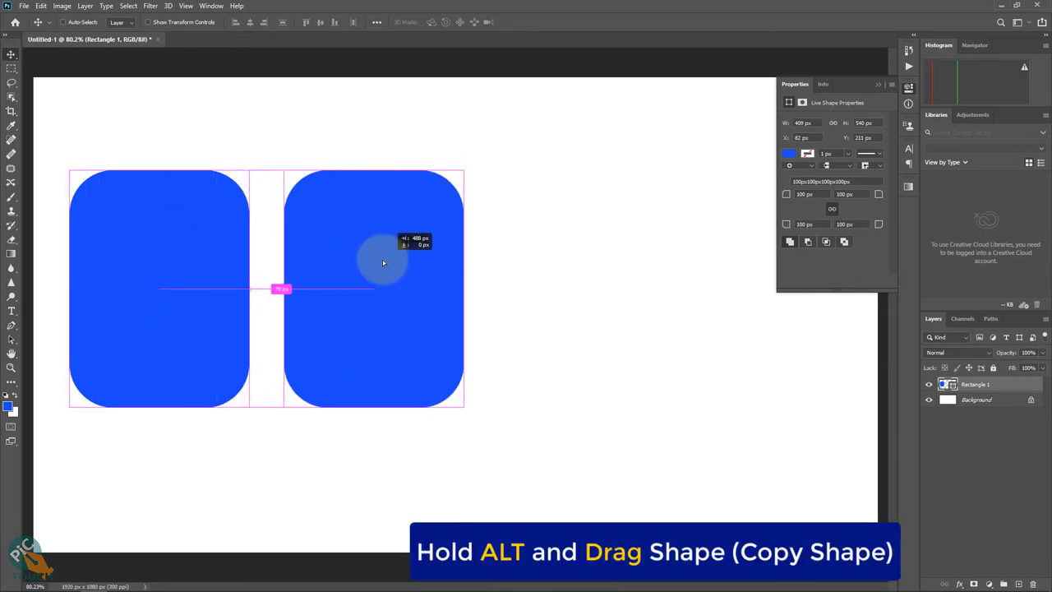
drag(382, 262, 380, 261)
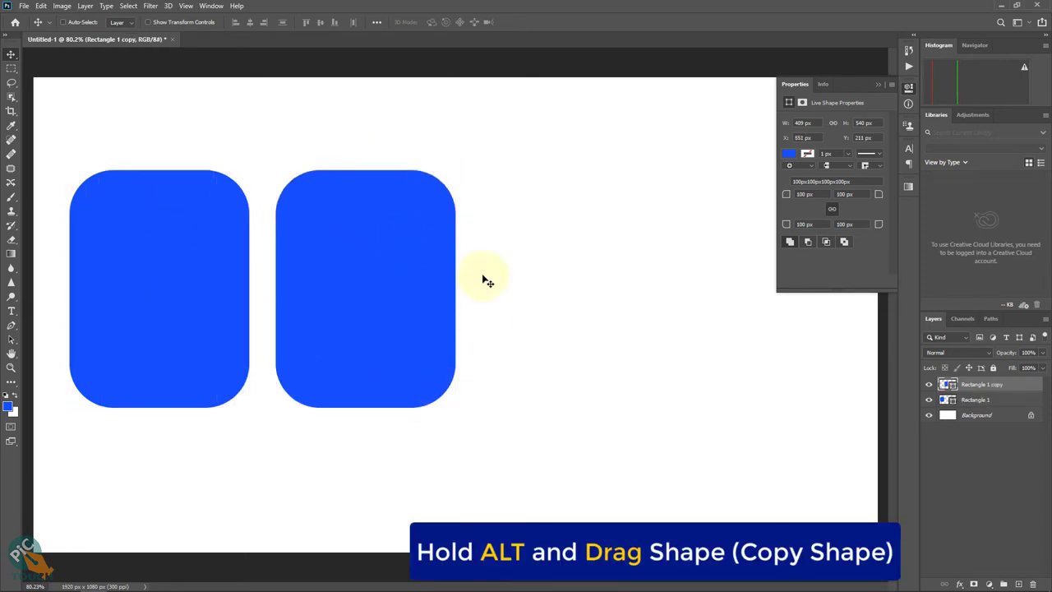
click(386, 265)
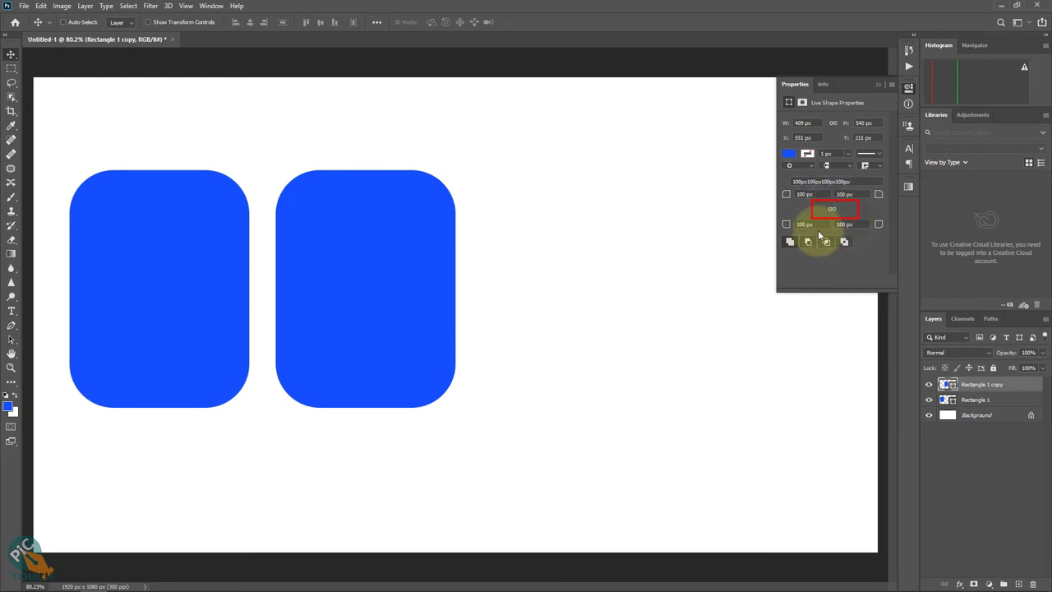
Square off the copy's bottom-left and top-right corners to 0 px.
click(812, 223)
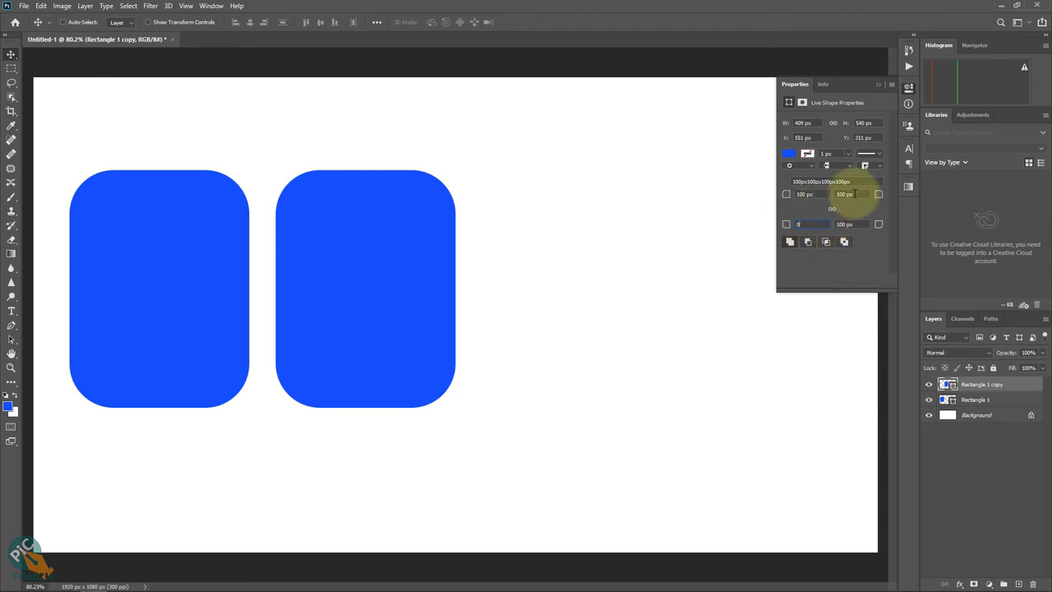
click(862, 194)
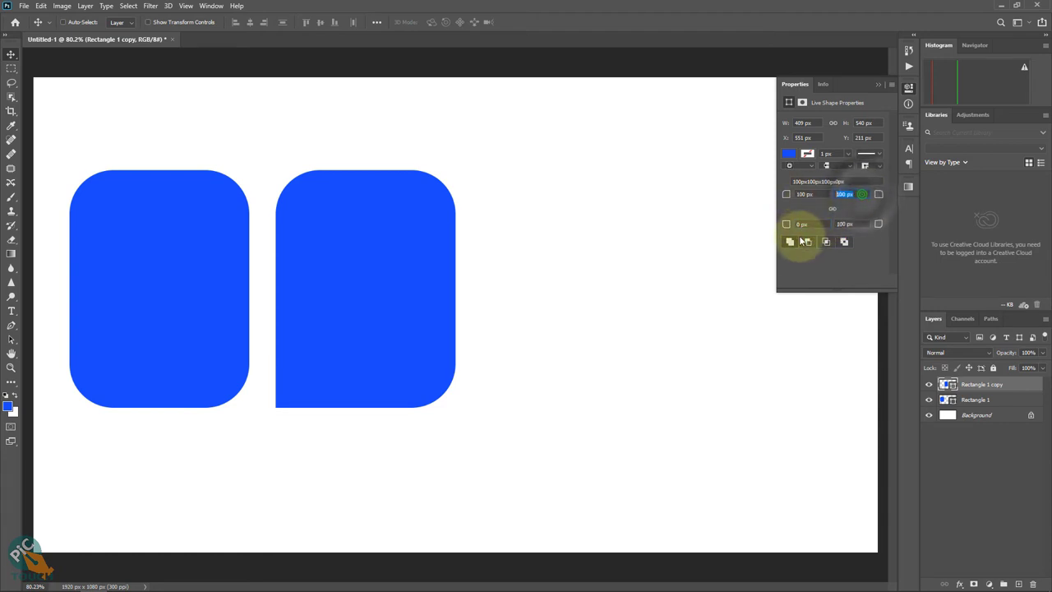
text(0)
key(Return)
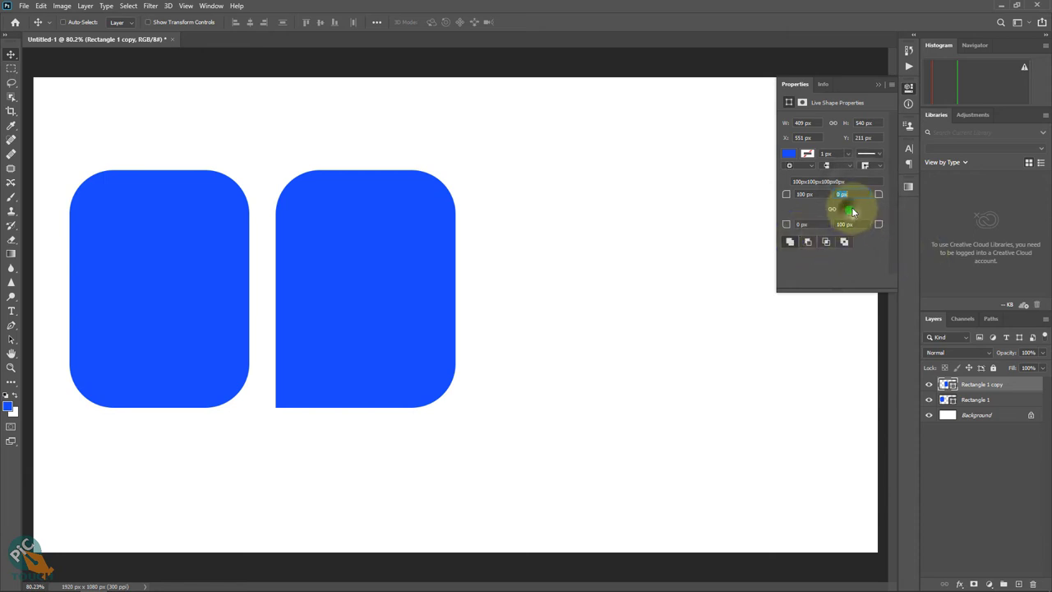
click(340, 263)
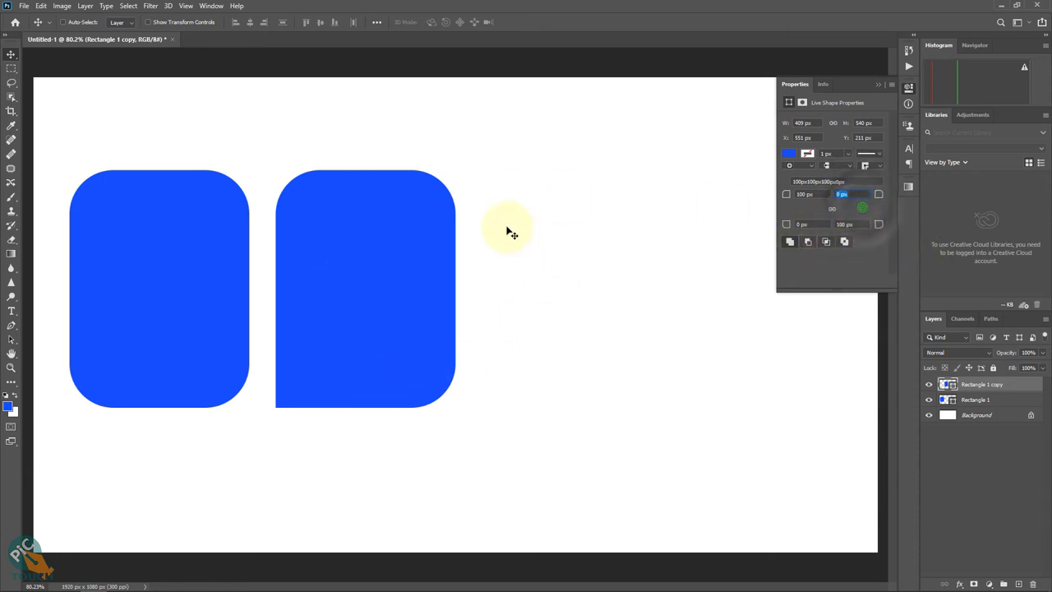
click(822, 195)
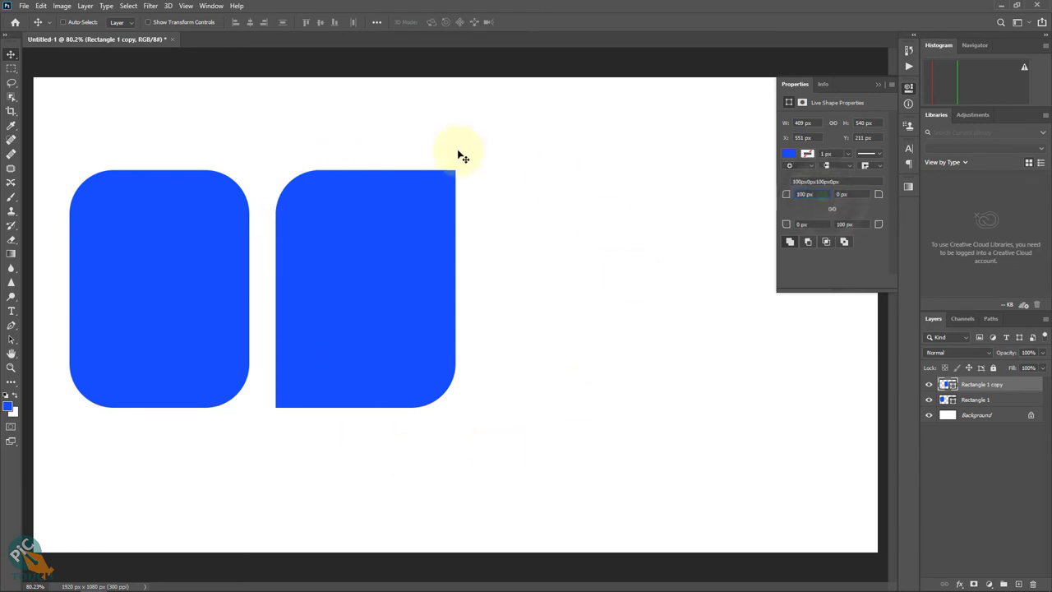
Duplicate the second shape to its right and set the third's top-left radius to 0 px.
drag(343, 230, 387, 238)
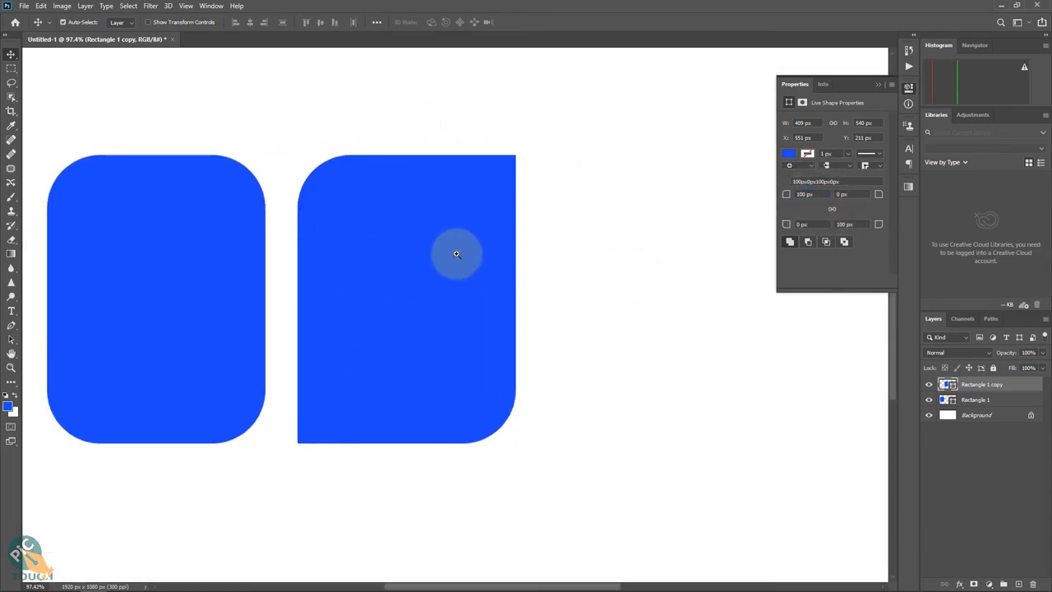
mouse_move(452, 250)
mouse_down()
mouse_move(425, 247)
mouse_move(546, 266)
mouse_up()
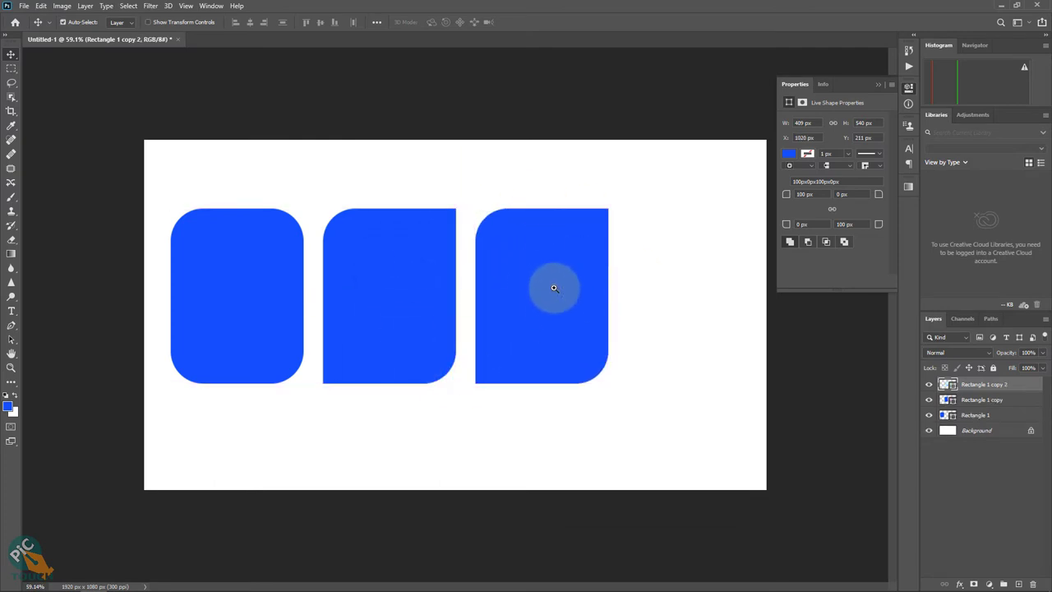
drag(552, 286, 599, 287)
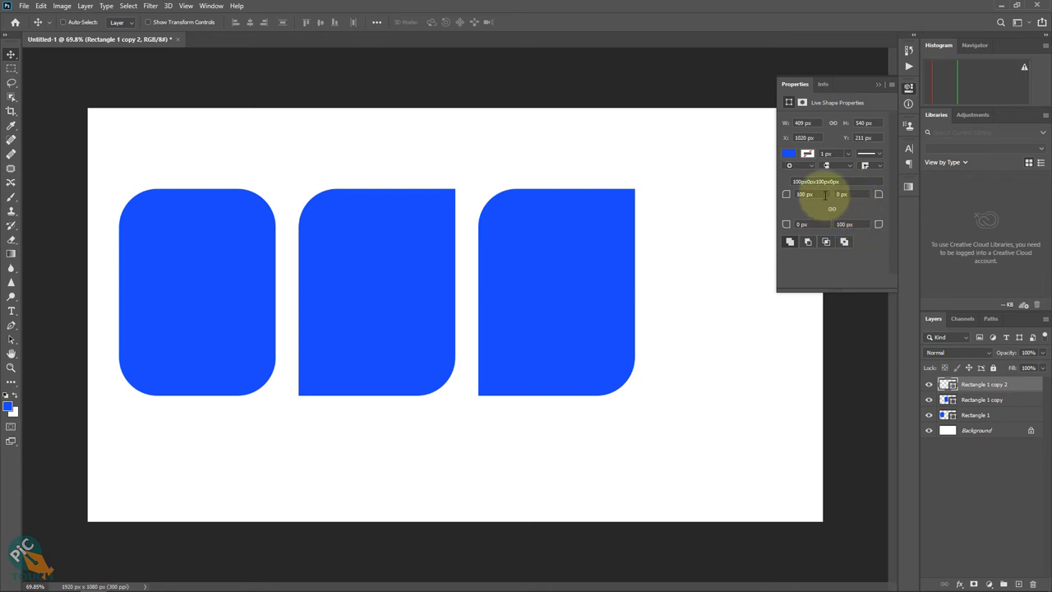
drag(825, 195, 763, 195)
text(0)
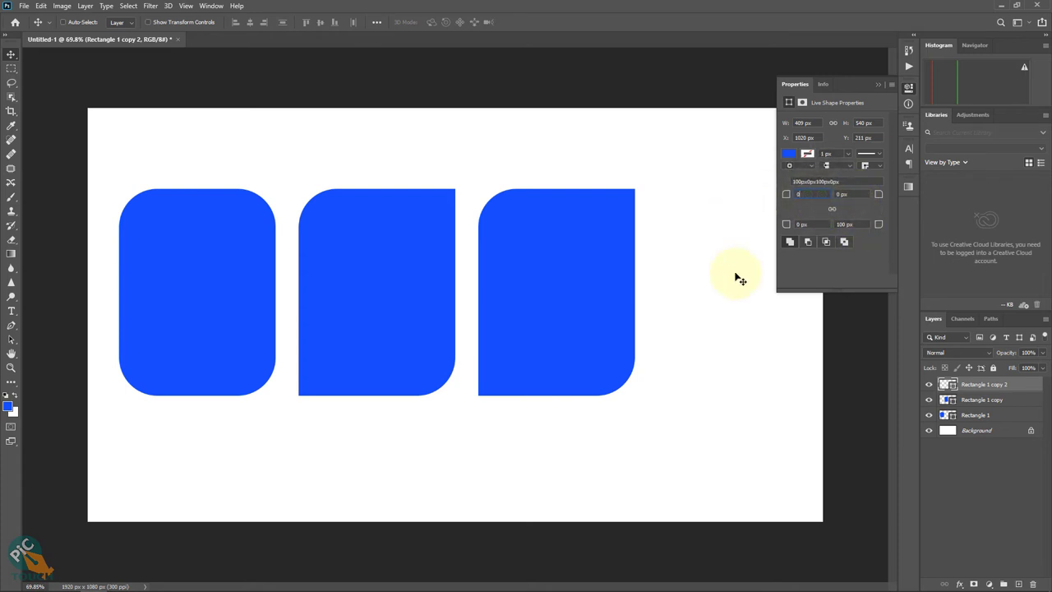
click(866, 203)
click(572, 284)
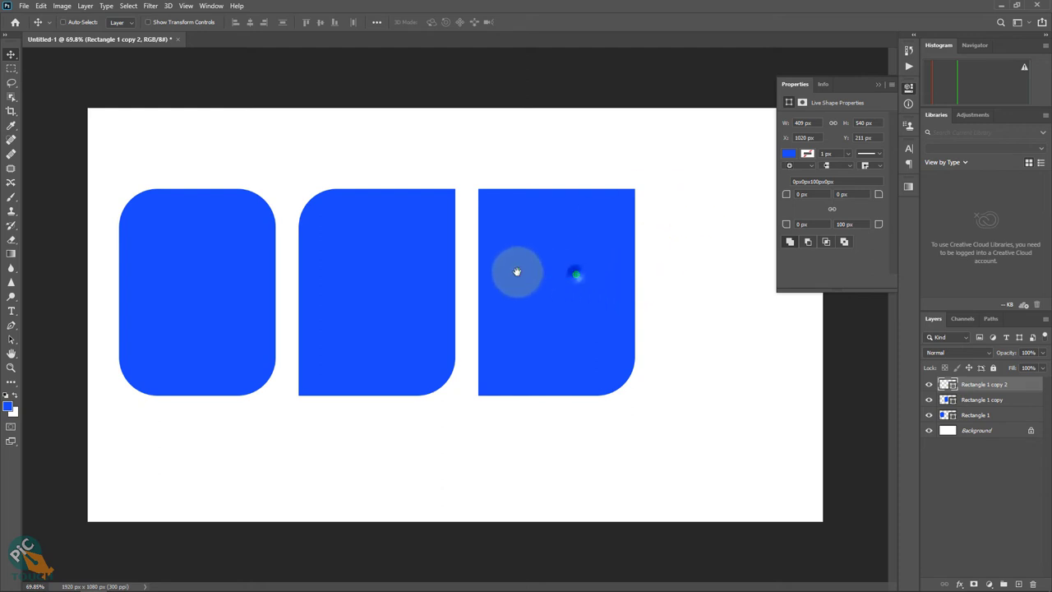
Place a fourth copy at the right end and round its bottom-left corner to 100 px.
drag(584, 275, 757, 272)
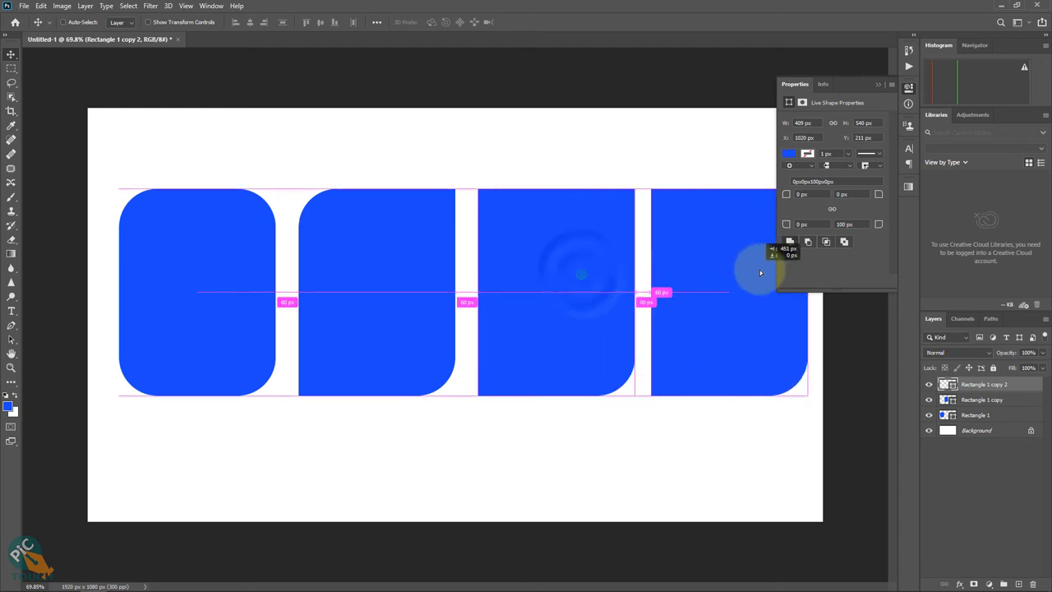
mouse_move(682, 238)
mouse_down()
mouse_move(663, 283)
mouse_move(629, 284)
mouse_up()
scroll(663, 282, down, 3)
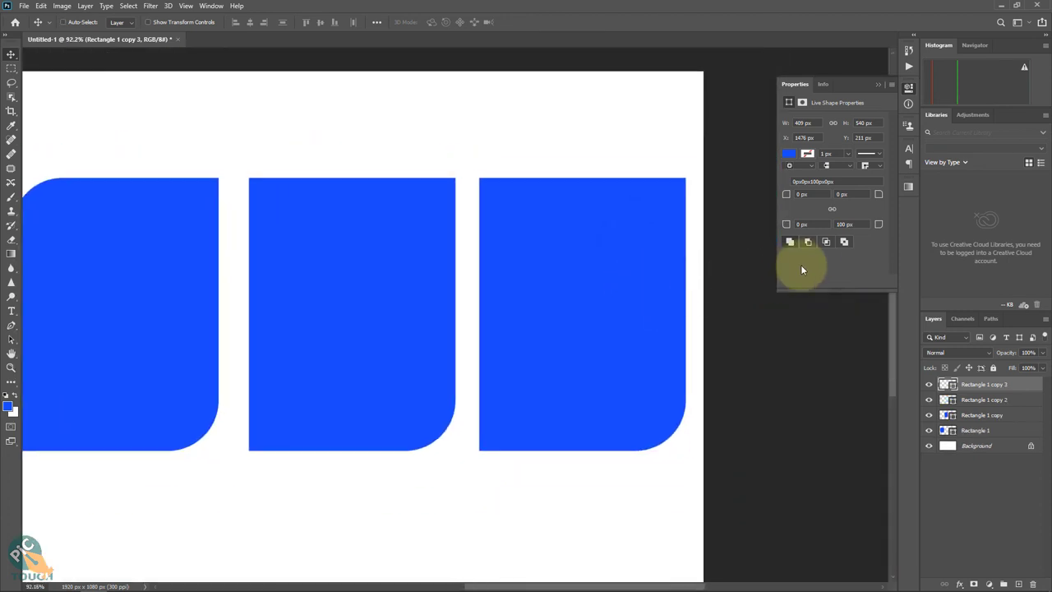
click(820, 193)
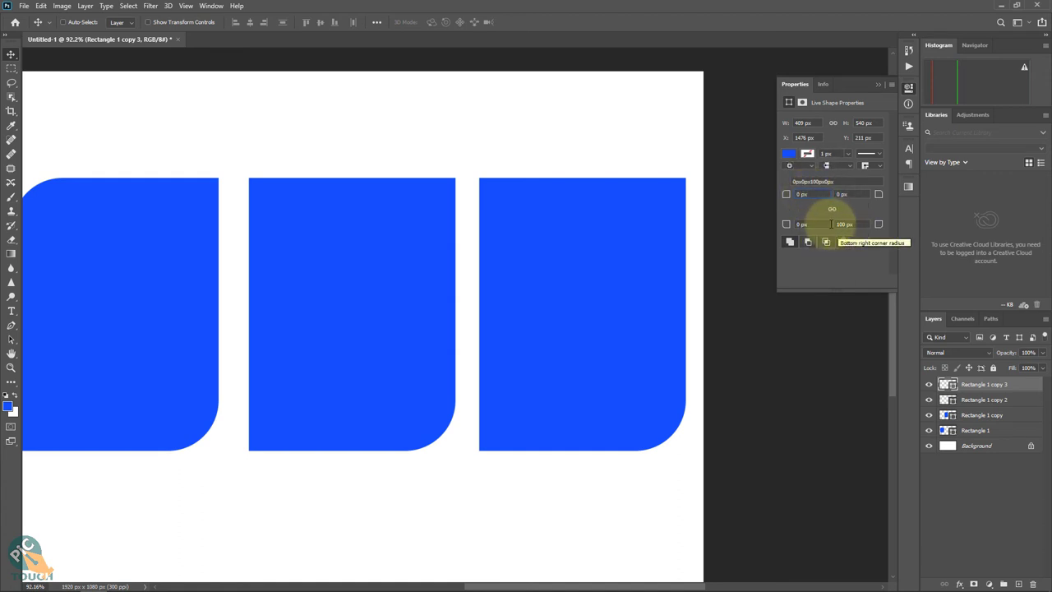
click(816, 224)
text(10)
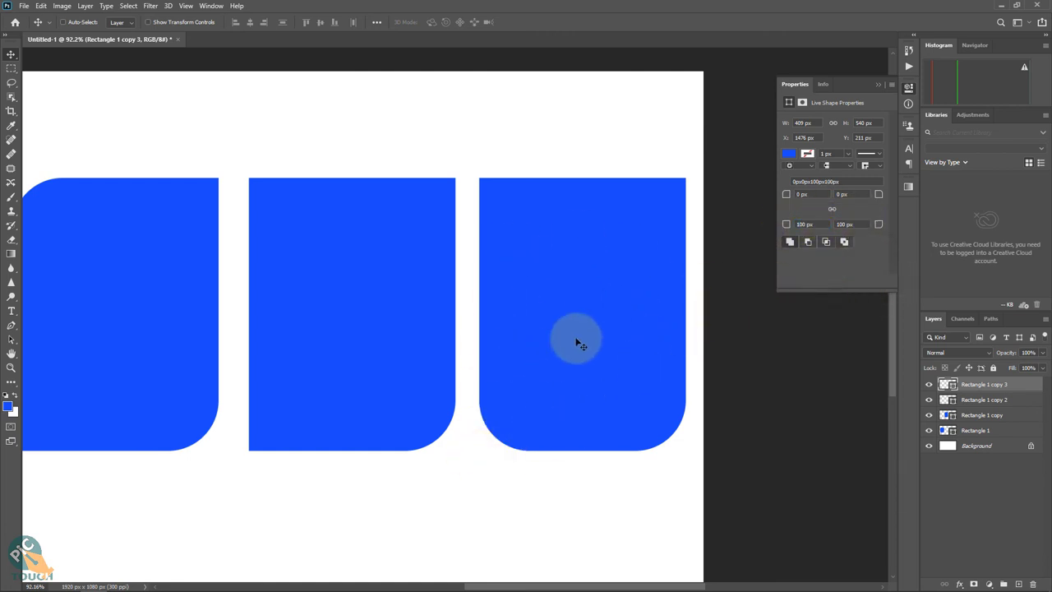
key(ctrl)
Raise the first shape about 55 px and lower the second shape beneath it.
scroll(551, 320, down, 2)
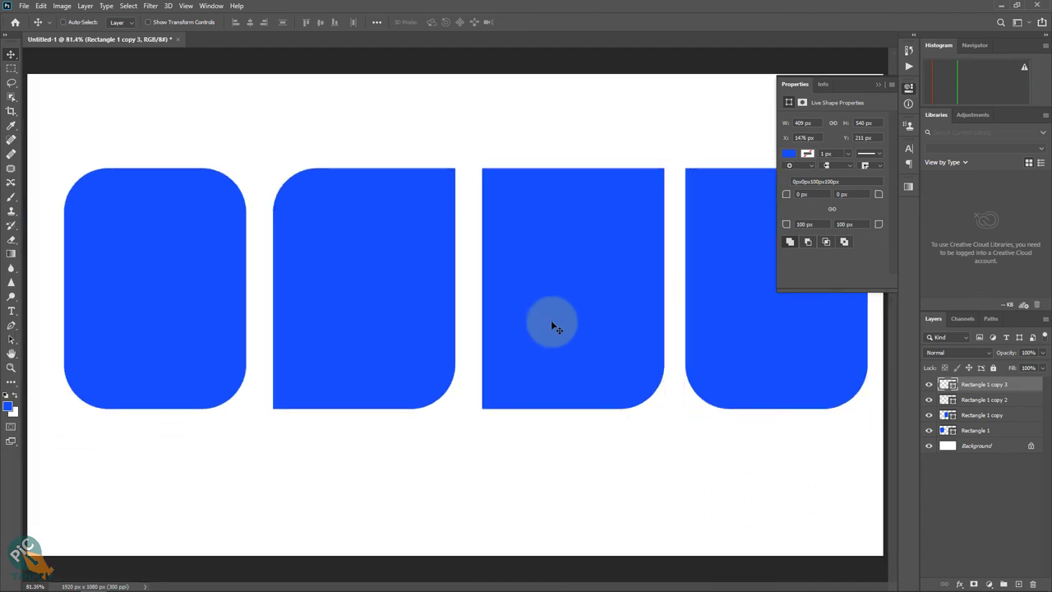
scroll(550, 320, down, 2)
scroll(507, 304, down, 2)
right_click(256, 249)
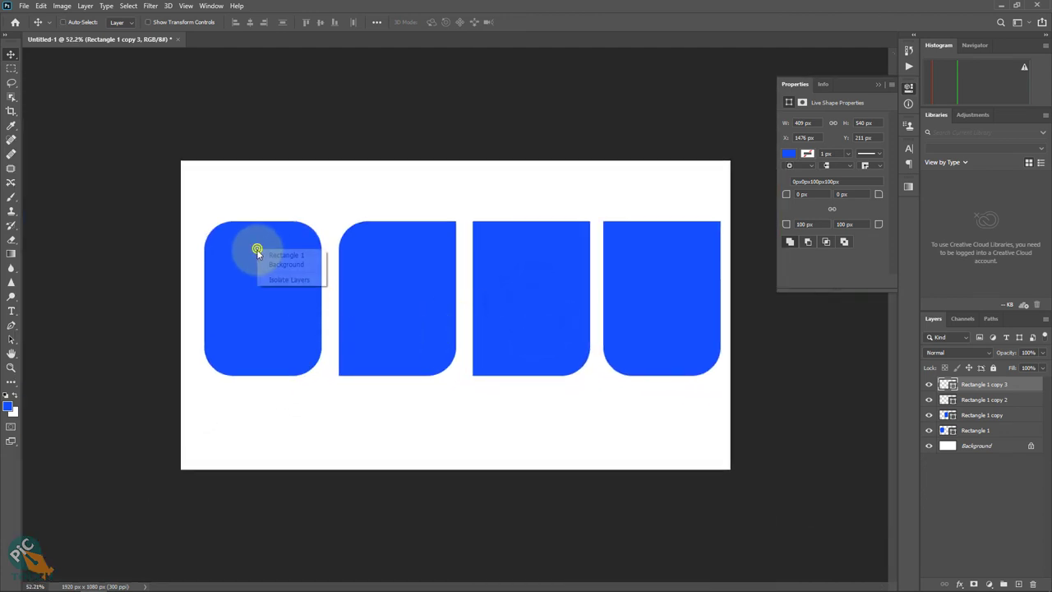
click(271, 255)
drag(254, 265, 256, 220)
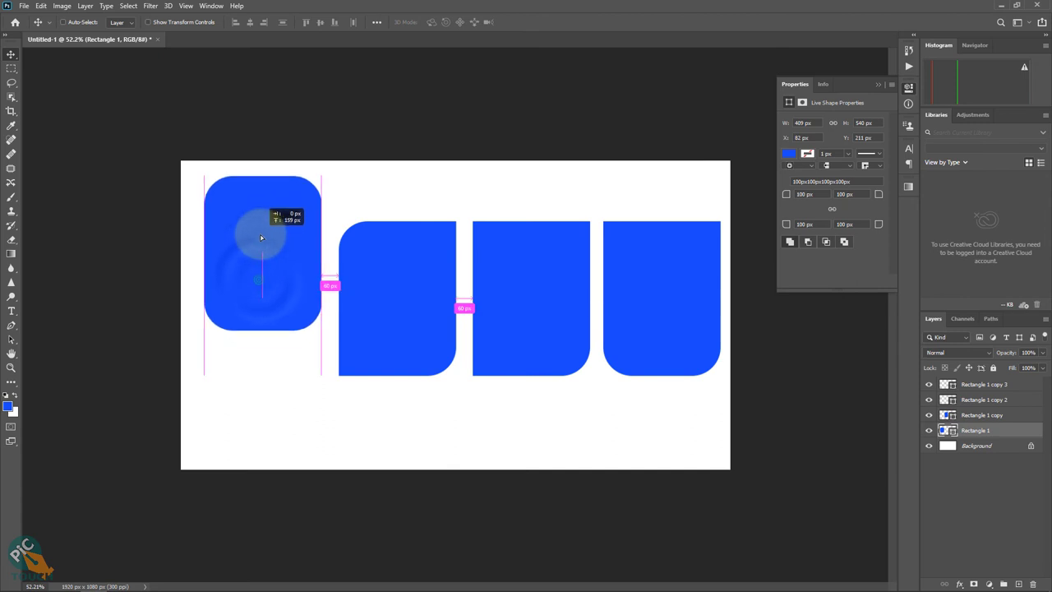
right_click(374, 277)
click(393, 291)
right_click(385, 277)
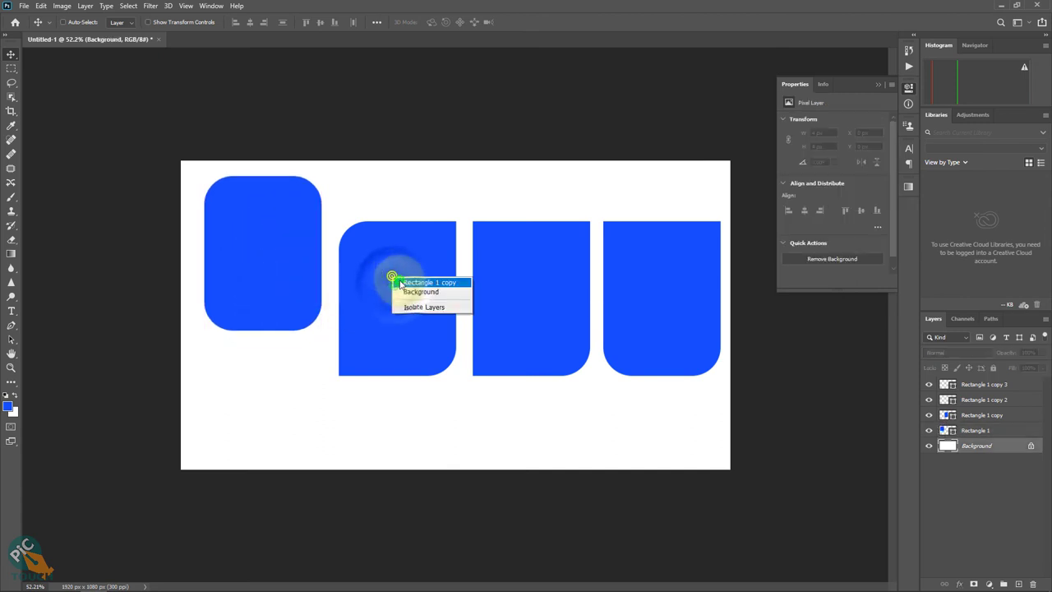
click(399, 280)
drag(384, 307, 383, 340)
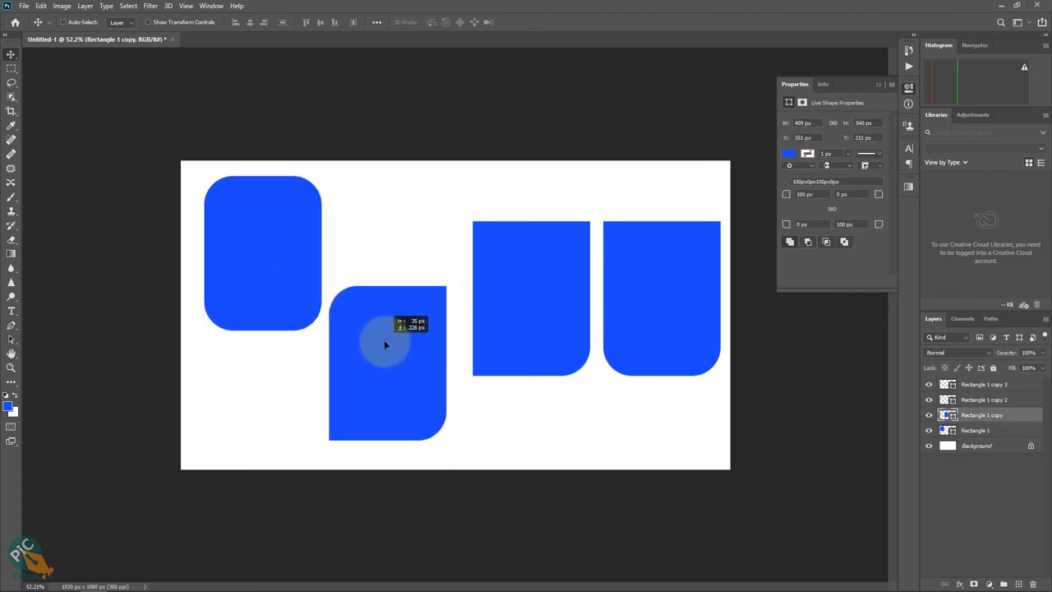
Raise the third shape level with the first, lower the fourth level with the second, select all.
right_click(509, 260)
click(521, 266)
drag(525, 267, 506, 267)
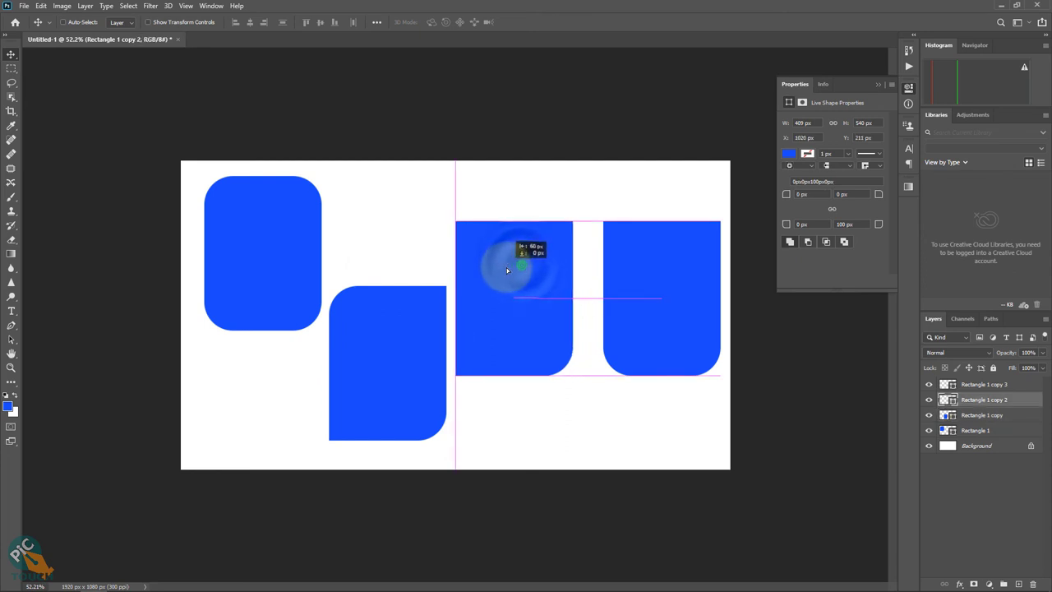
right_click(658, 242)
click(665, 246)
right_click(493, 249)
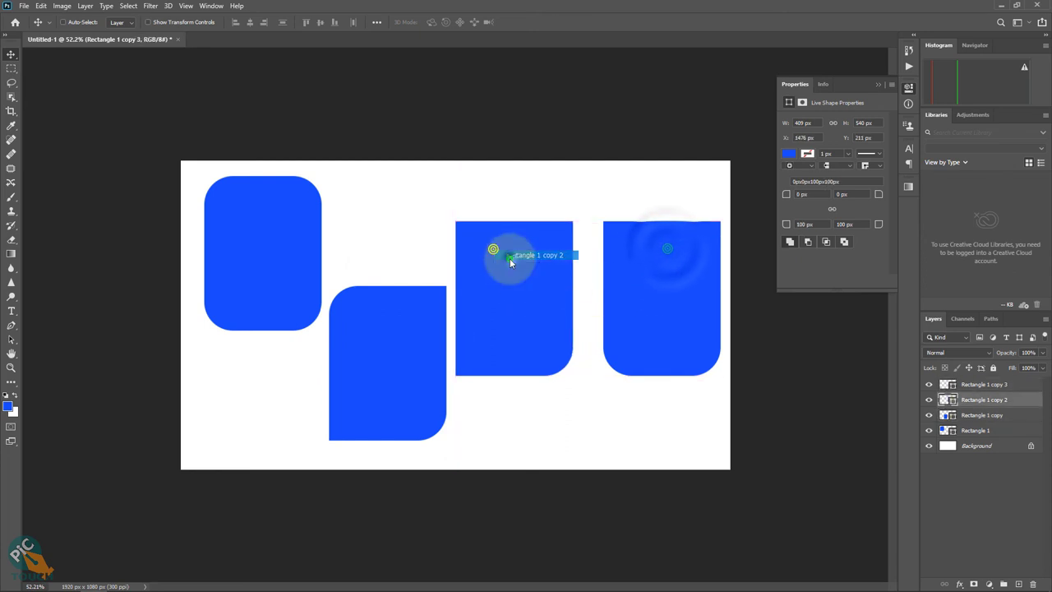
drag(499, 252, 497, 223)
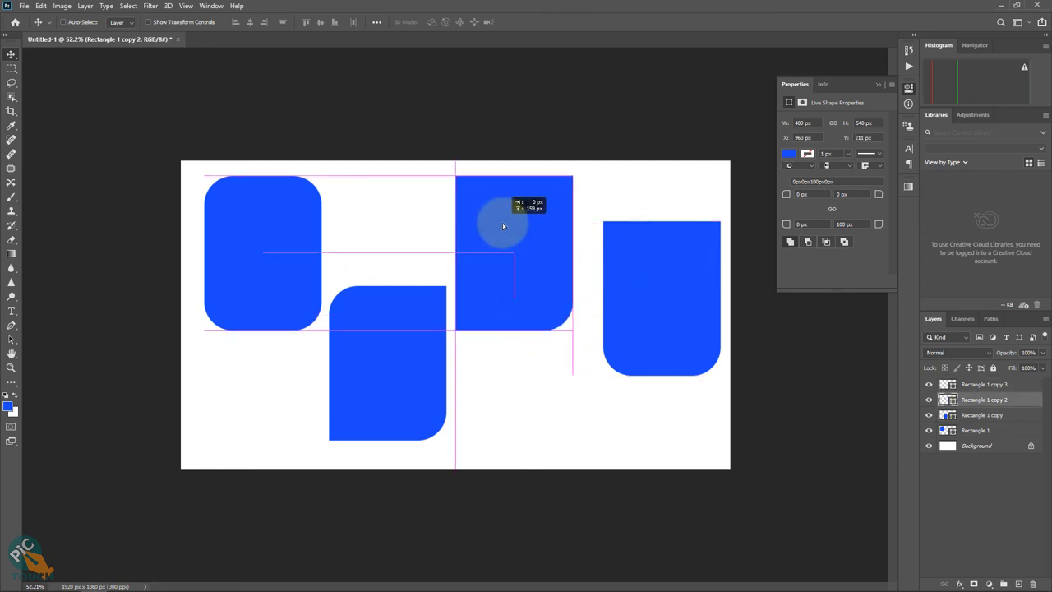
right_click(653, 238)
click(664, 244)
drag(666, 256, 657, 321)
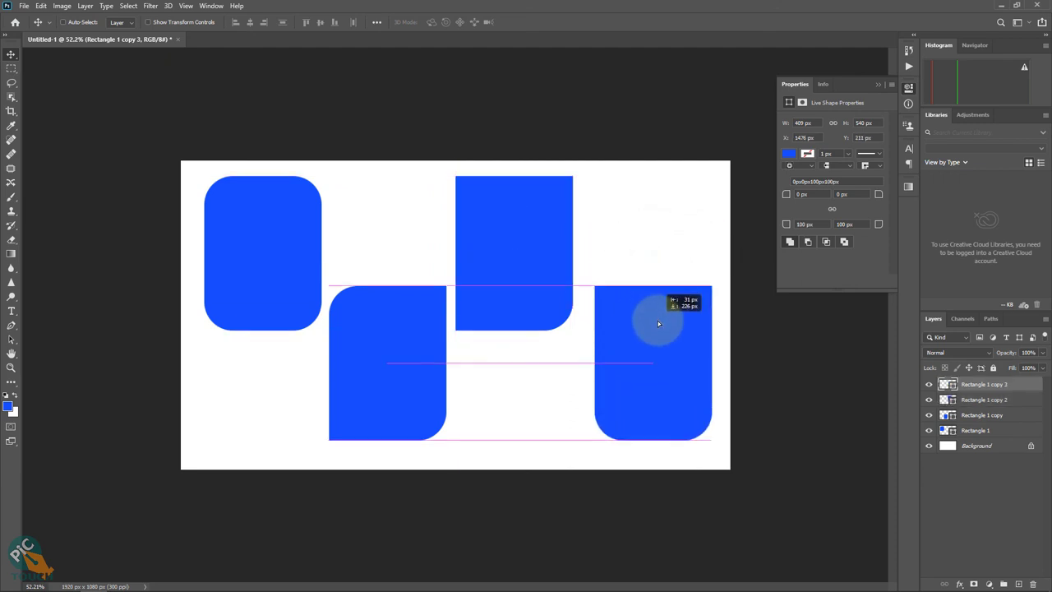
shift+click(975, 430)
Scale all four shapes together to about 103.5% and commit the transform.
key(ctrl+t)
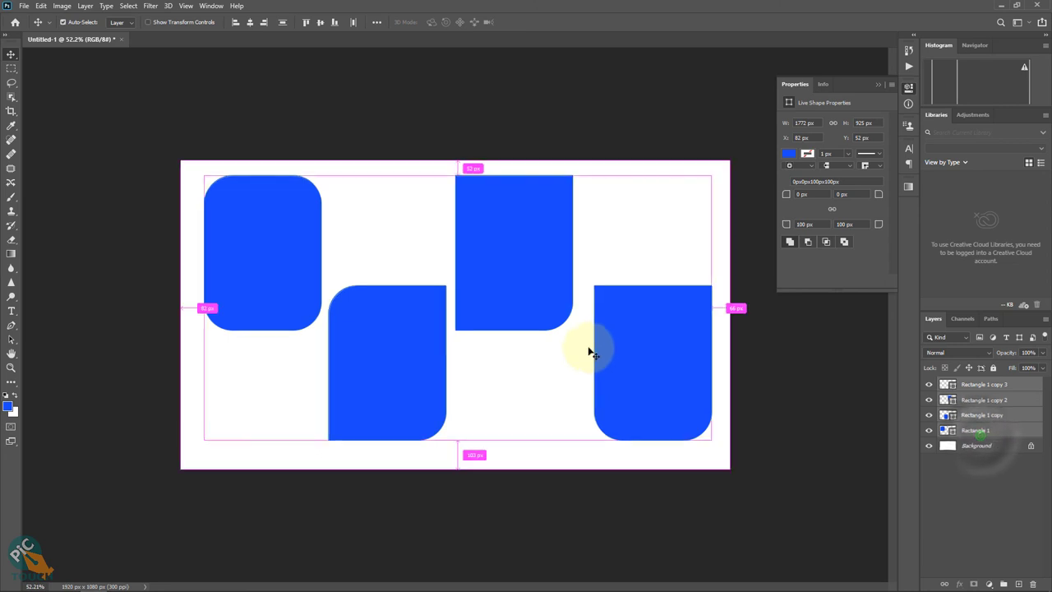
drag(603, 303, 600, 319)
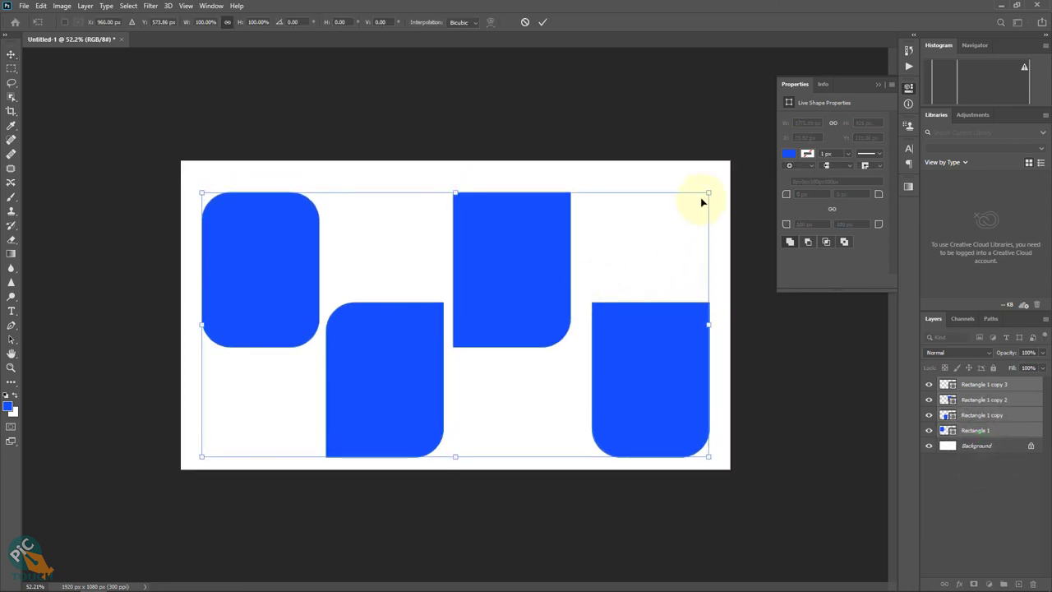
drag(708, 191, 721, 185)
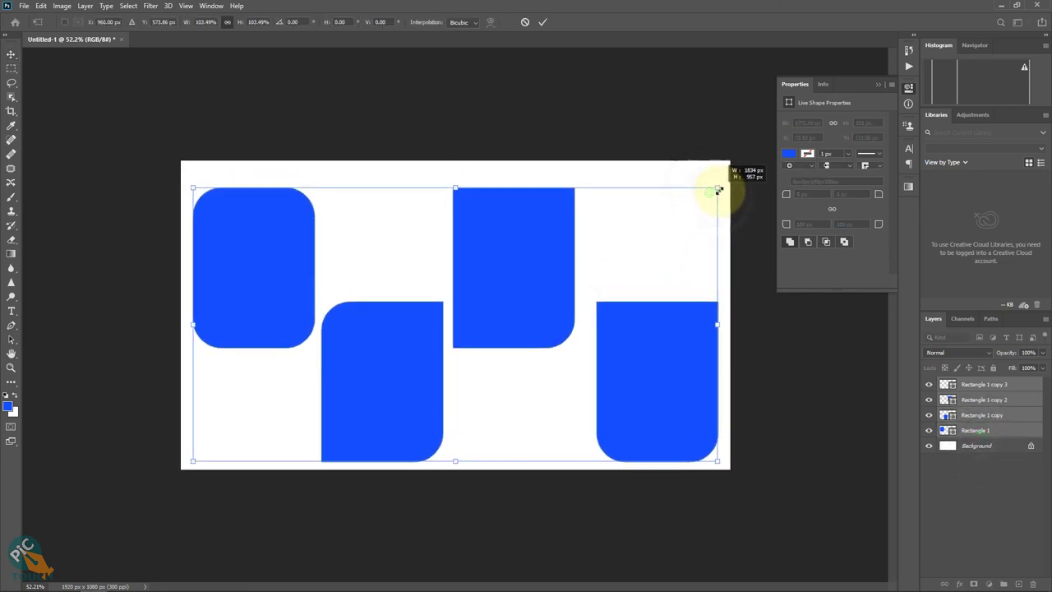
drag(685, 329, 688, 324)
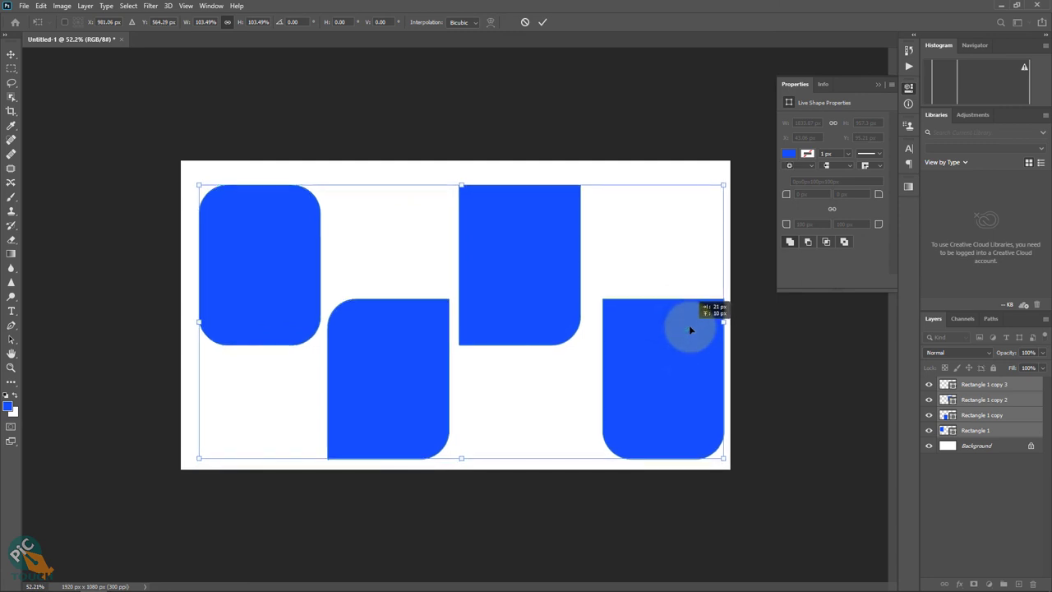
click(542, 23)
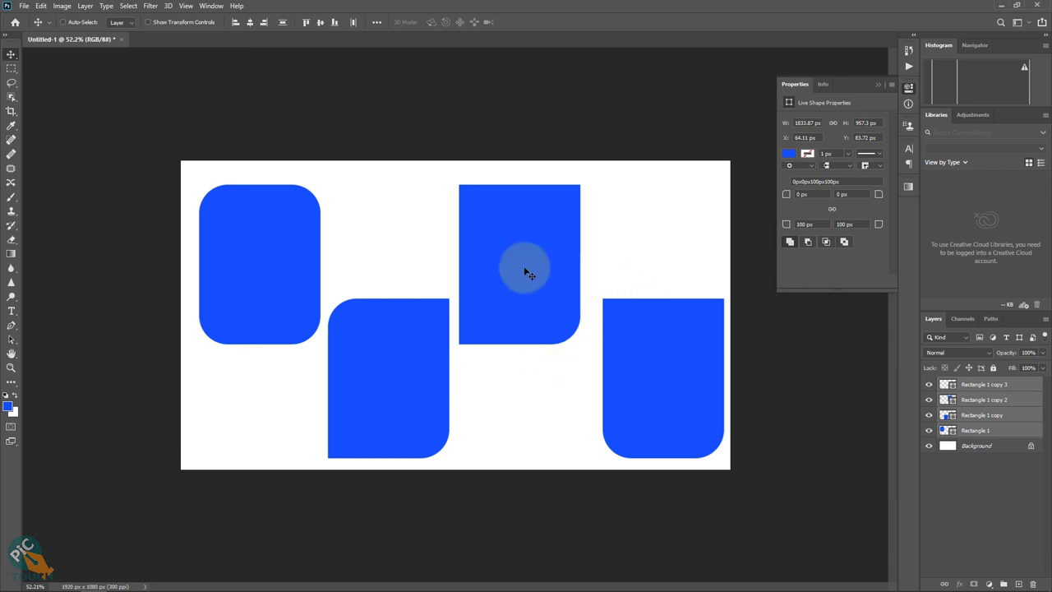
Fill the lower-left shape orange-red.
click(279, 212)
right_click(359, 324)
click(382, 331)
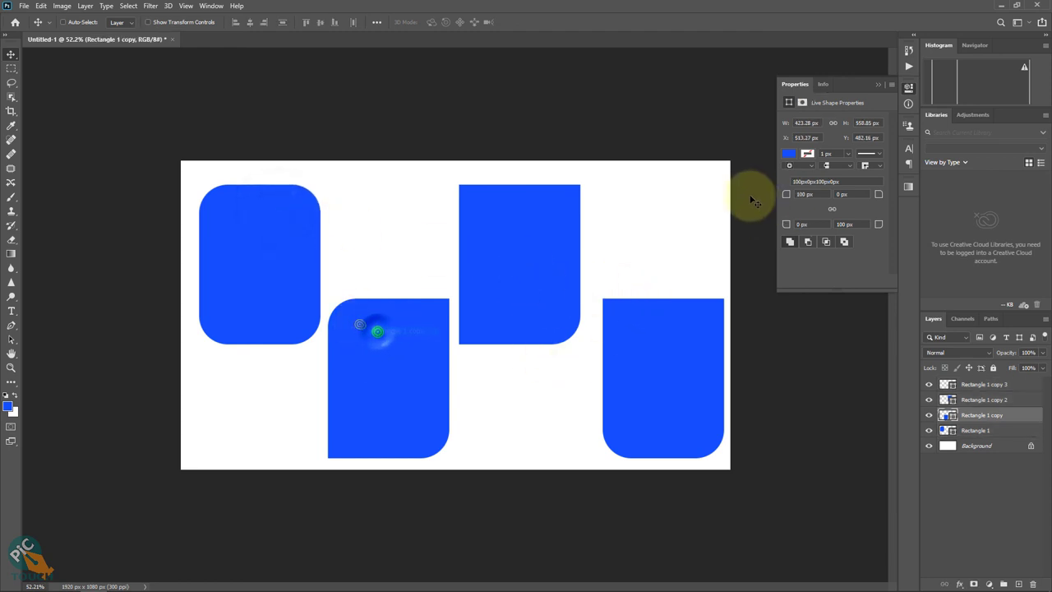
click(791, 154)
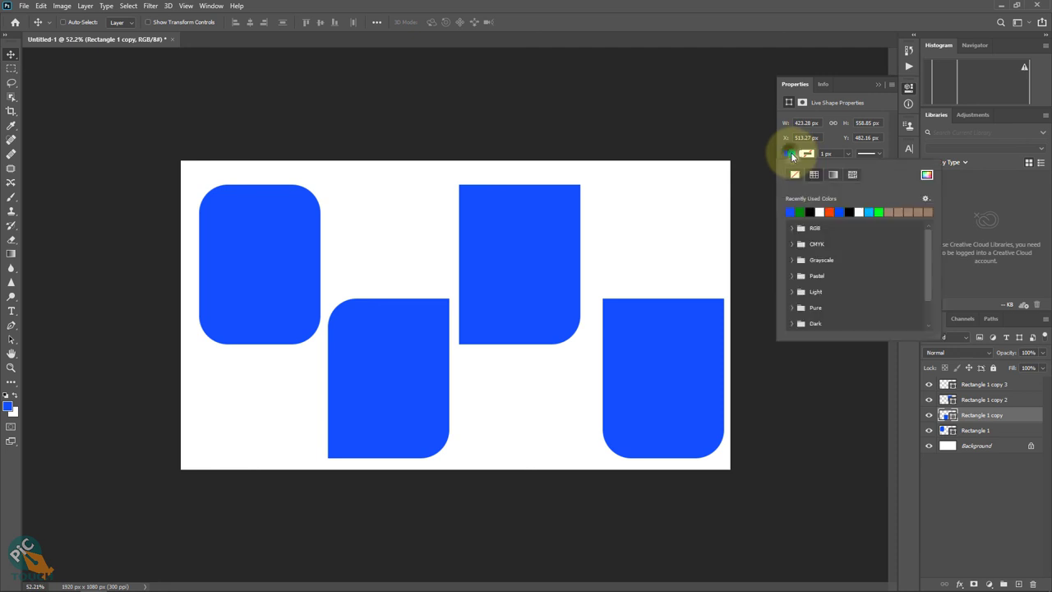
click(831, 212)
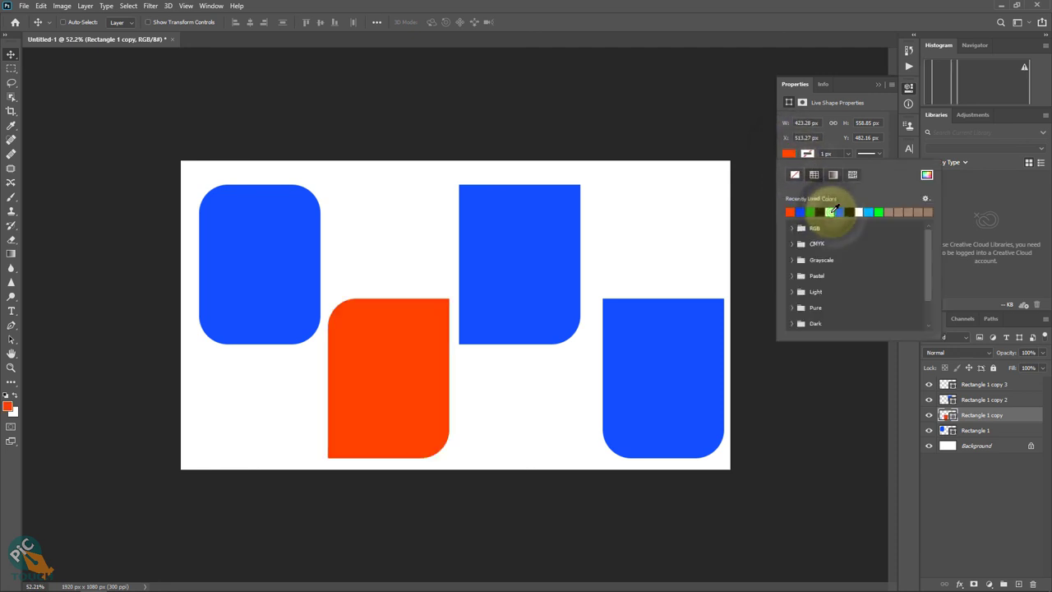
click(531, 222)
Recolour the lower-right shape green.
right_click(532, 222)
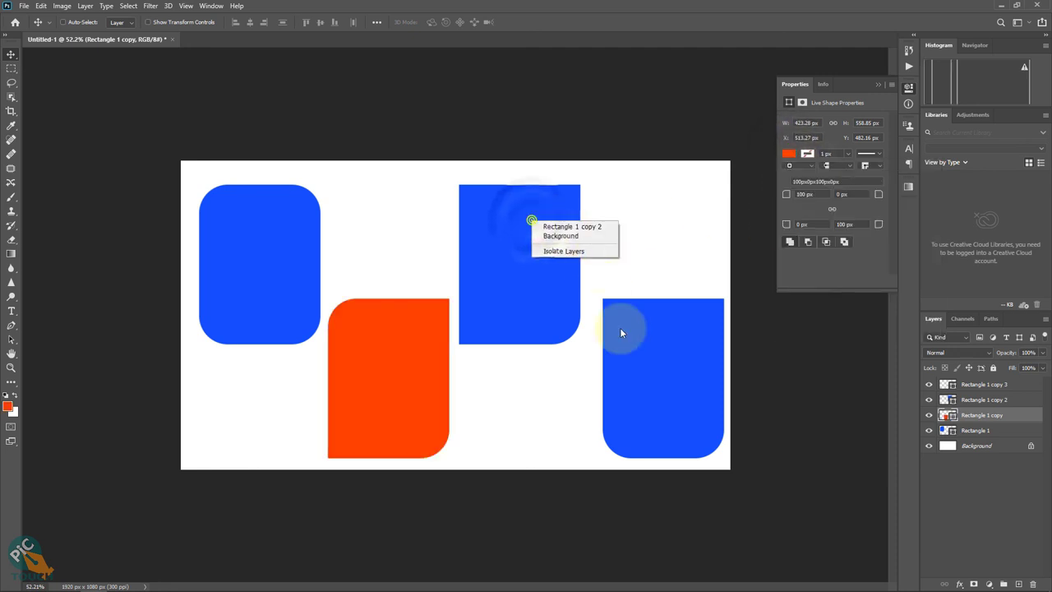
click(634, 330)
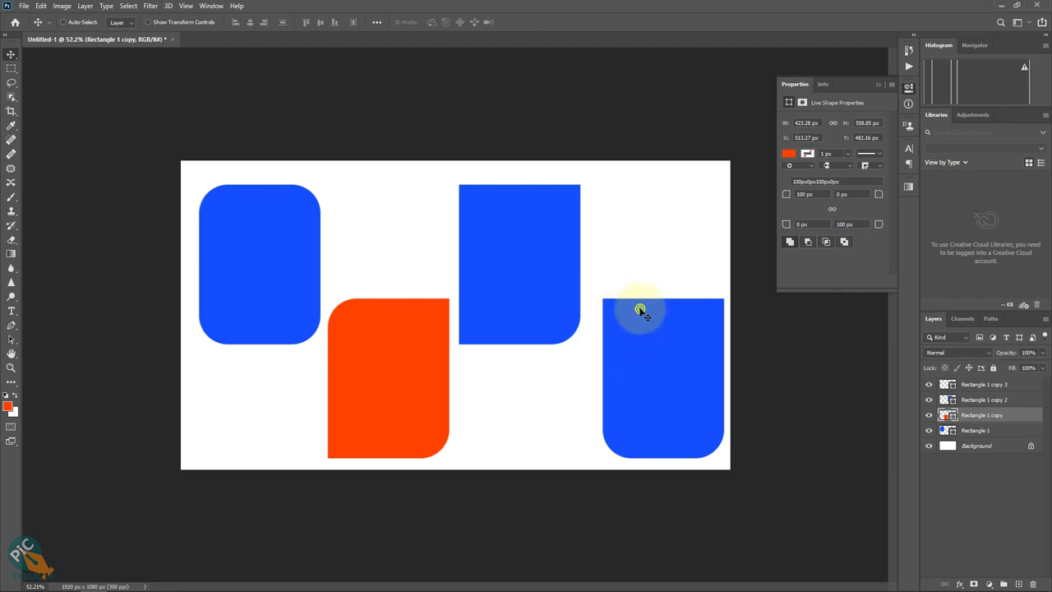
right_click(640, 310)
click(648, 316)
click(790, 155)
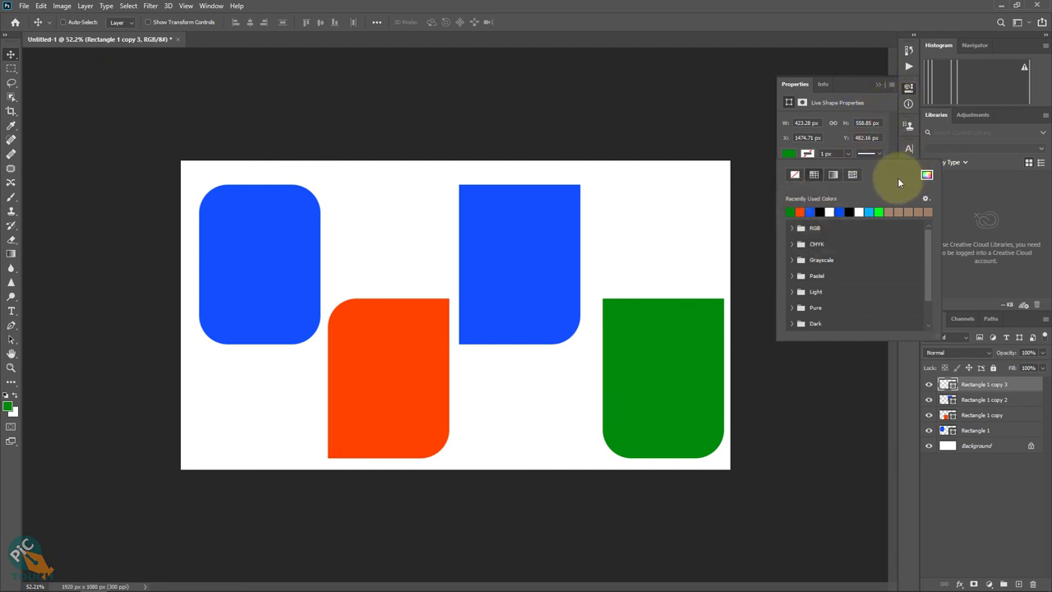
click(492, 246)
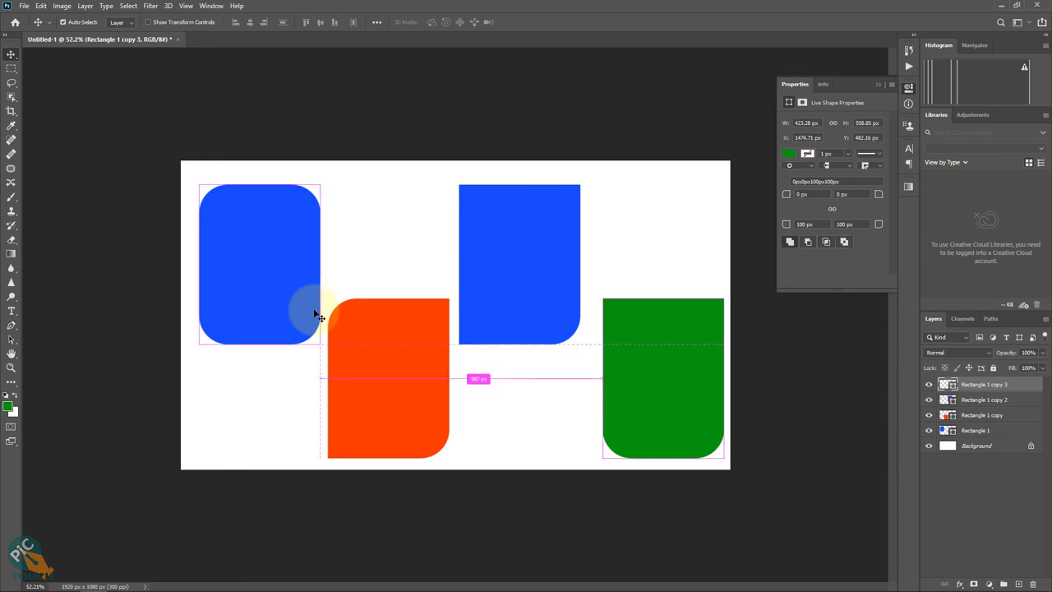
Zoom in on the canvas and collapse the floating Properties panel.
scroll(314, 313, up, 2)
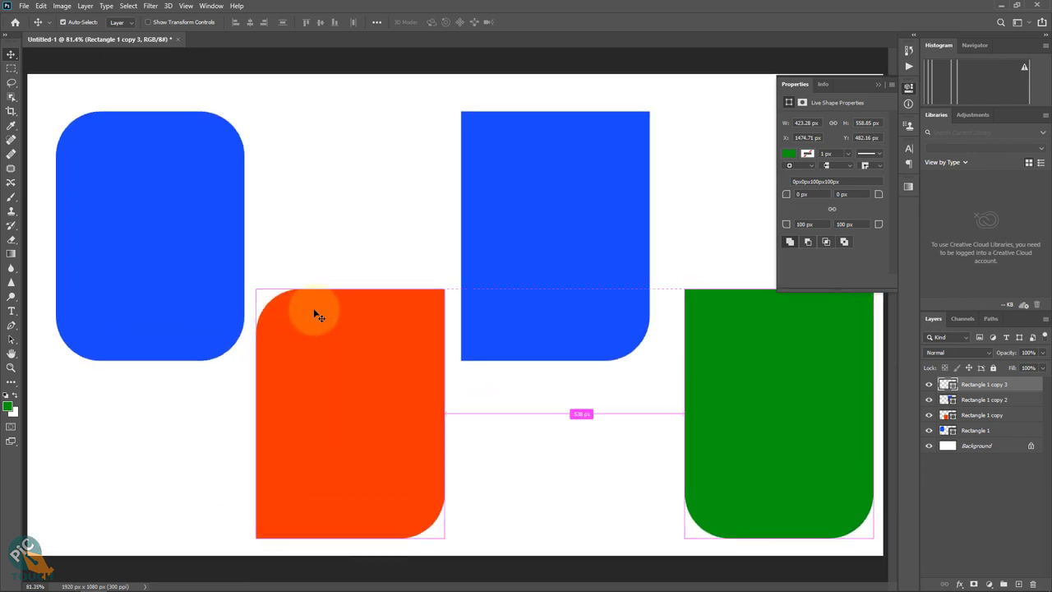
click(875, 85)
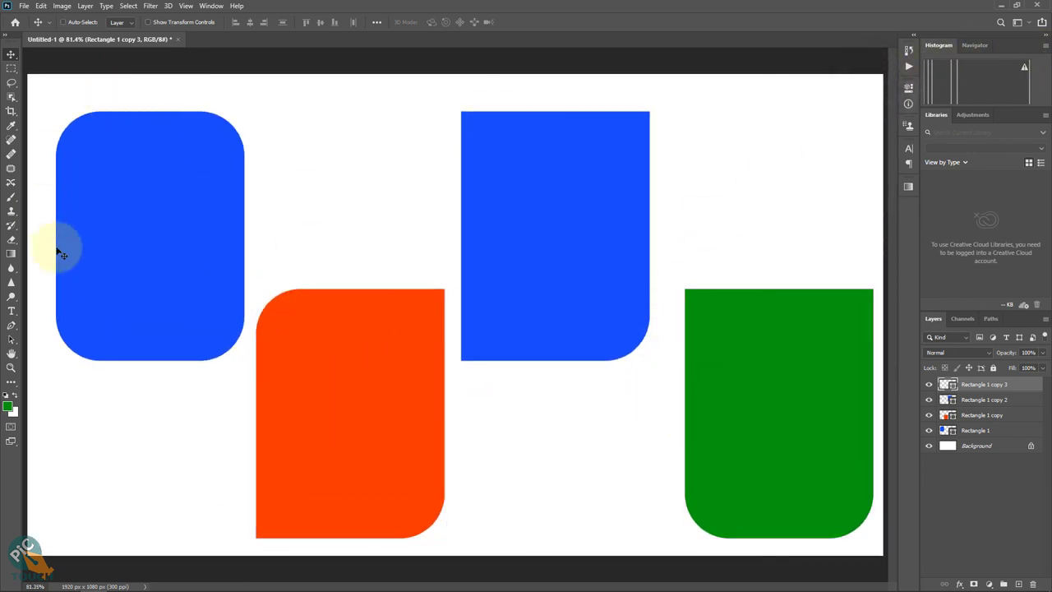